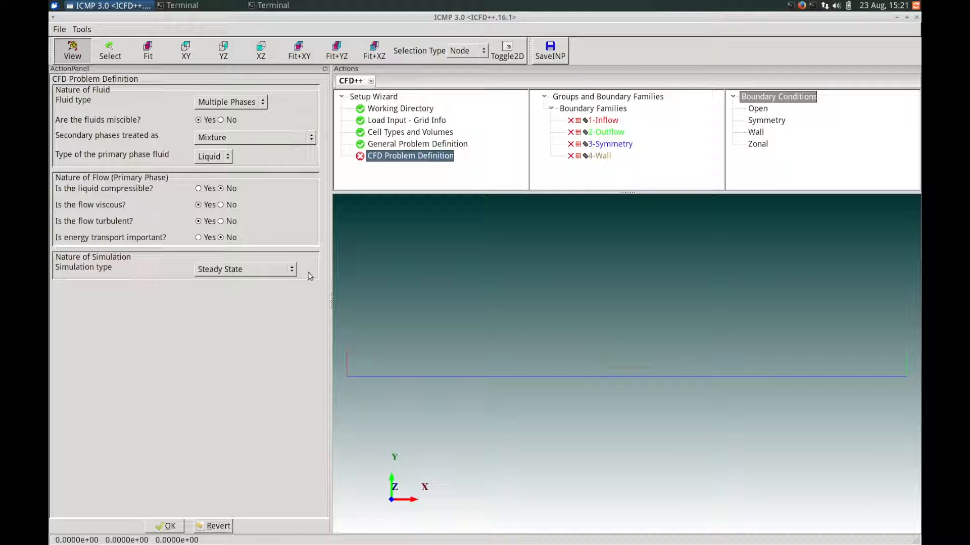
mouse_move(331, 290)
left_mouse_down()
mouse_move(342, 289)
mouse_move(328, 296)
left_mouse_up()
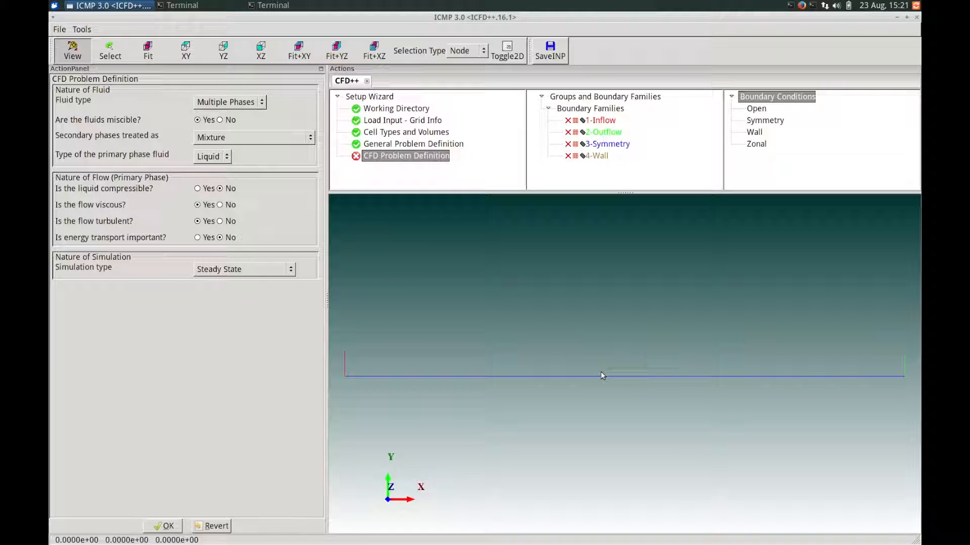
mouse_move(608, 374)
left_mouse_down()
mouse_move(607, 348)
mouse_move(606, 370)
mouse_move(631, 370)
mouse_move(615, 370)
left_mouse_up()
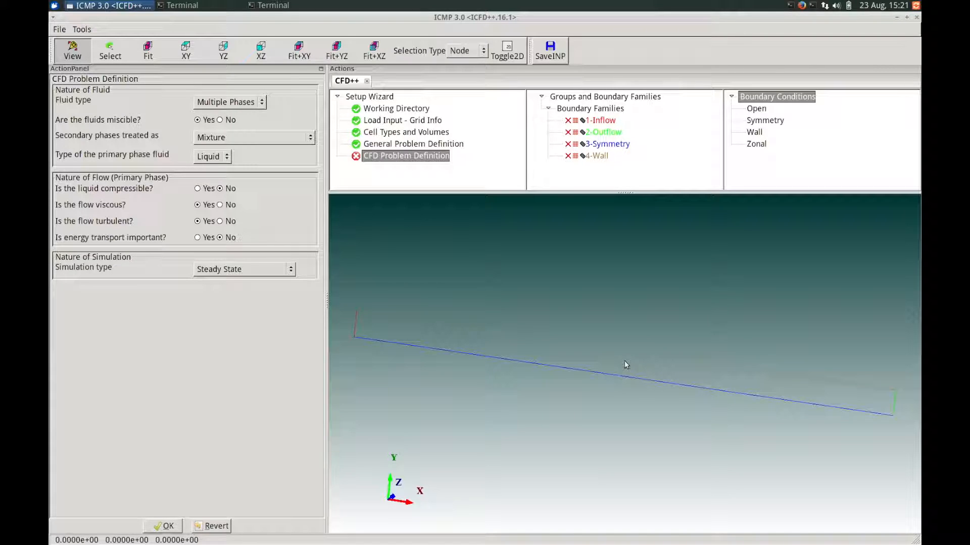
middle_click_drag(622, 359, 649, 352)
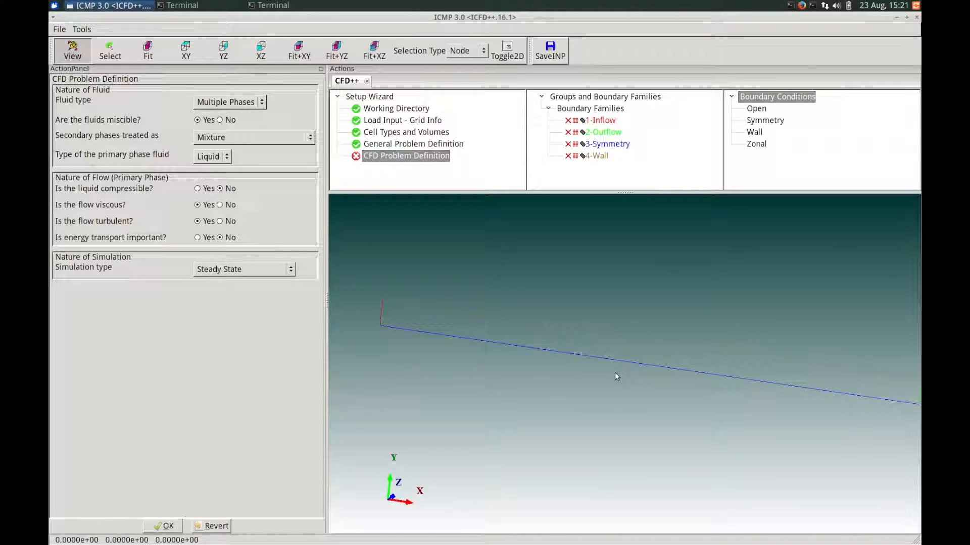
left_click_drag(614, 382, 608, 317)
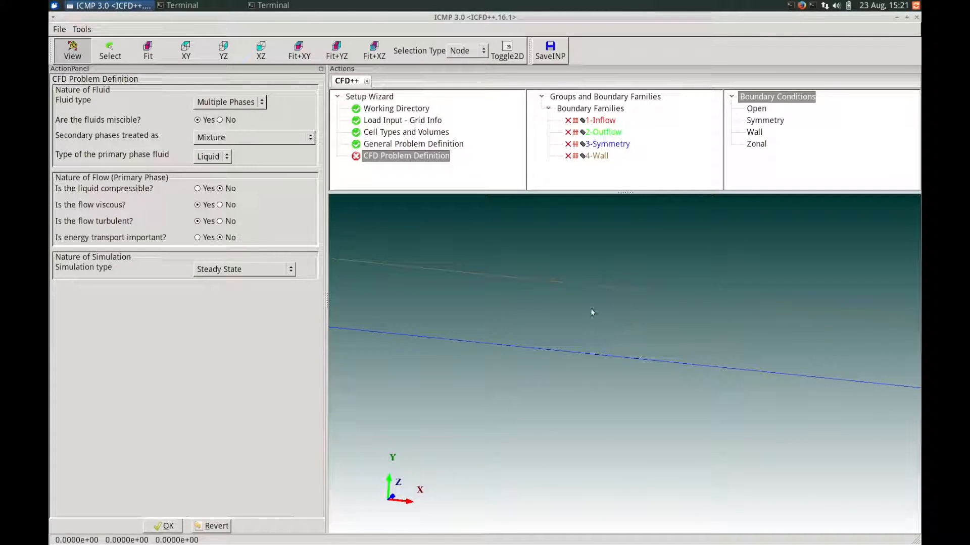
left_click(147, 51)
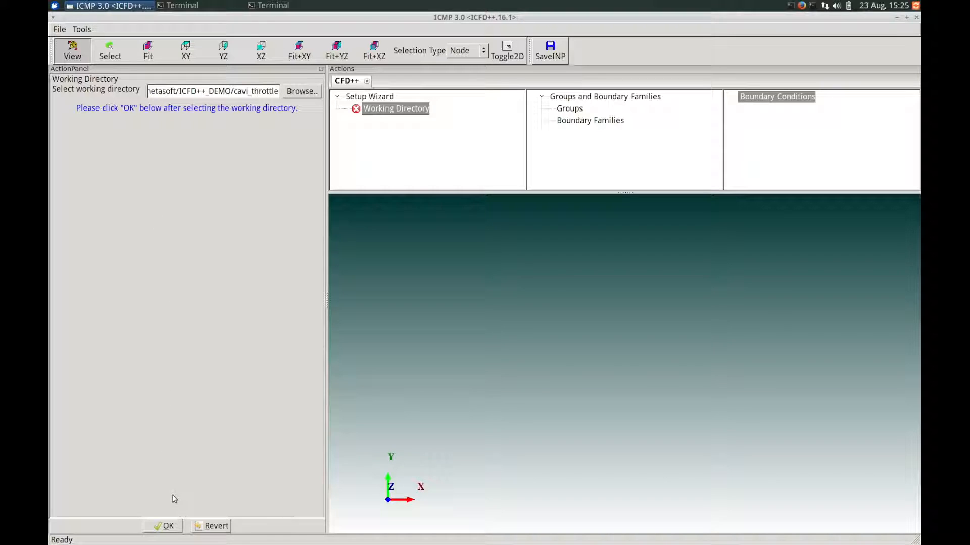
Accept the cavi_throttle working directory and load the grid, with grid analysis and BC family file reading enabled
left_click(161, 526)
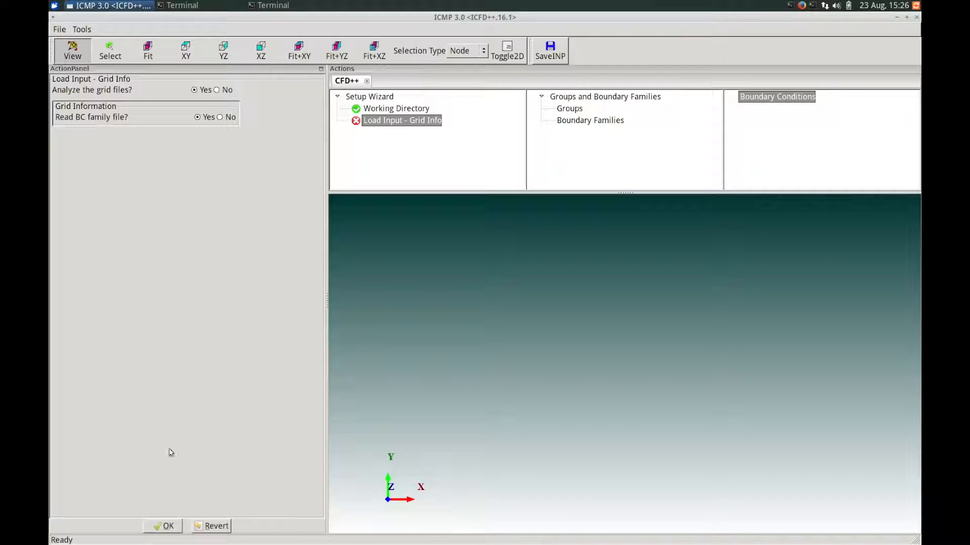
left_click(166, 527)
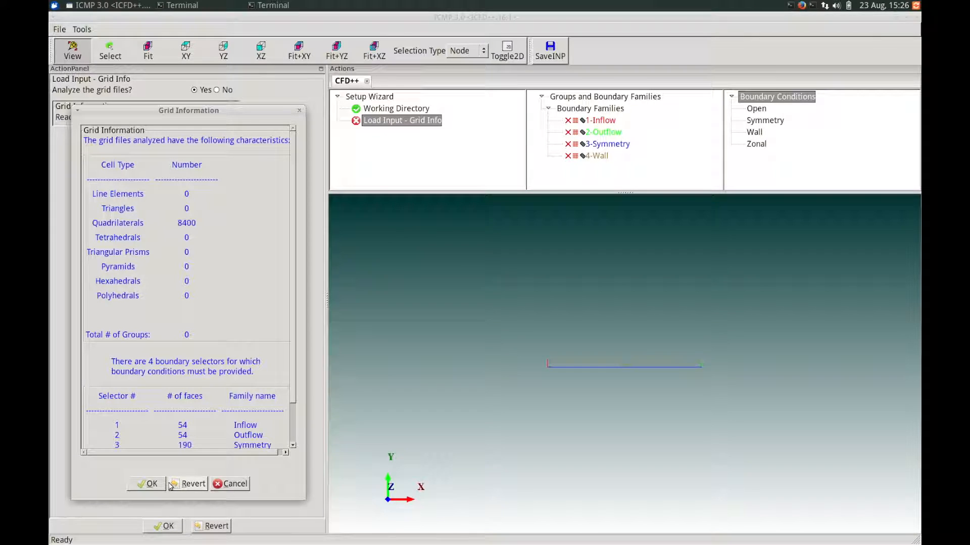
left_click(149, 486)
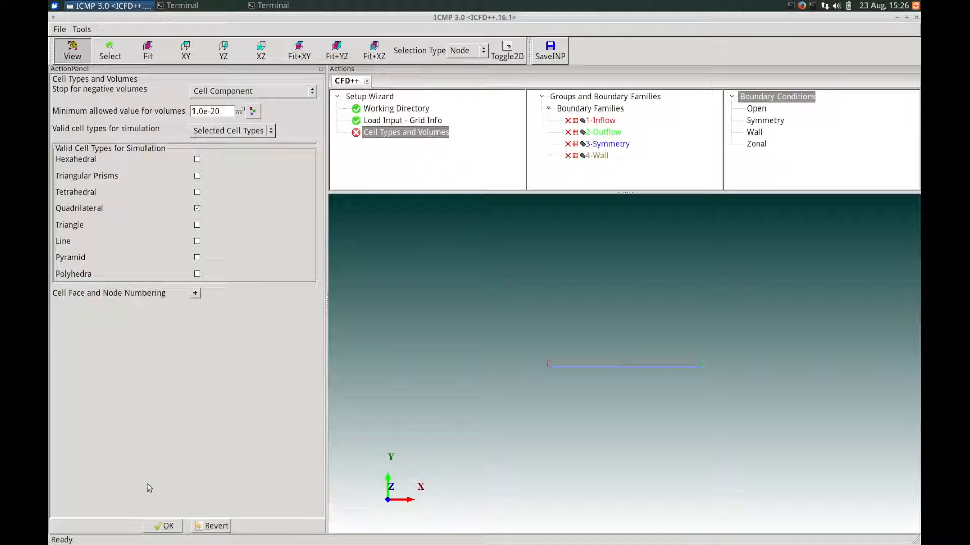
Accept the quadrilateral-only cell type settings and define the case as General Fluid Problems without preset problem classes
left_click(163, 525)
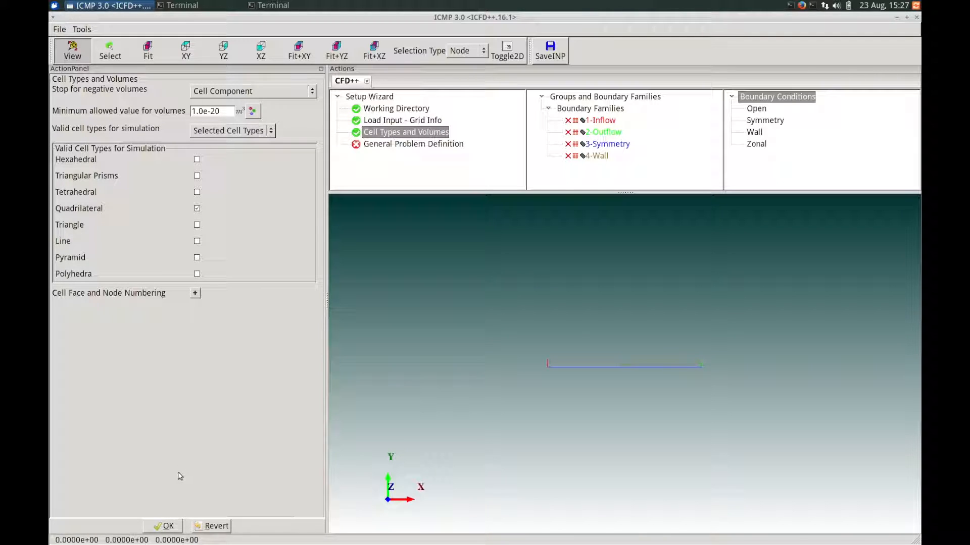
left_click(168, 529)
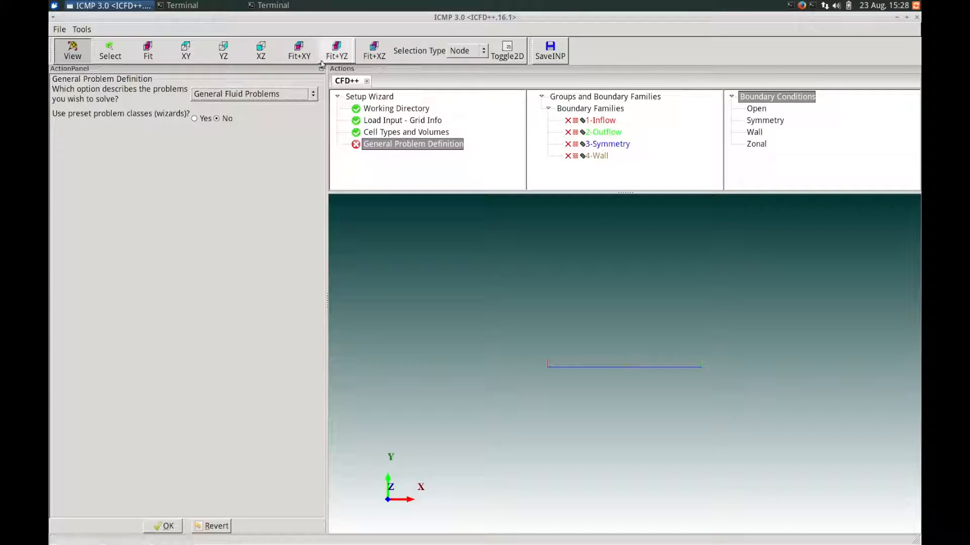
left_click(314, 96)
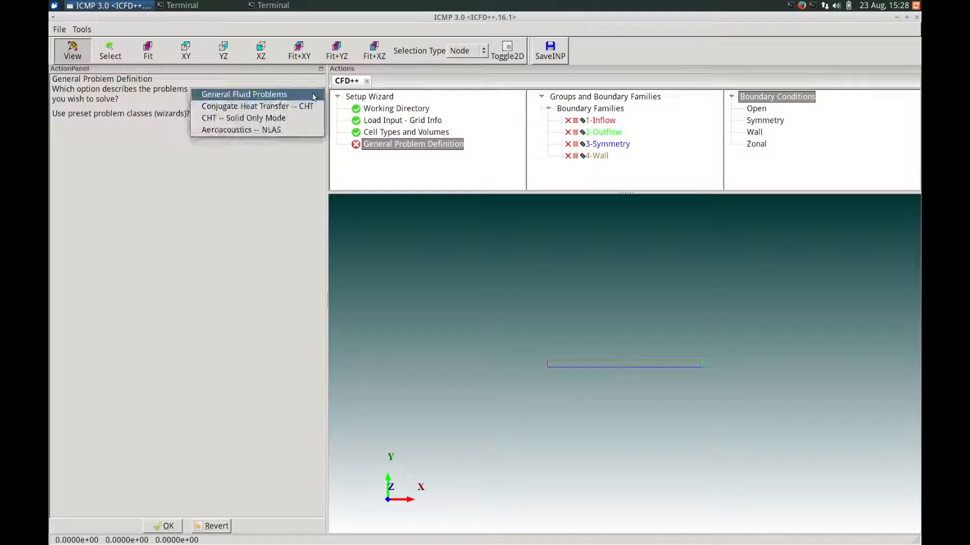
left_click(317, 125)
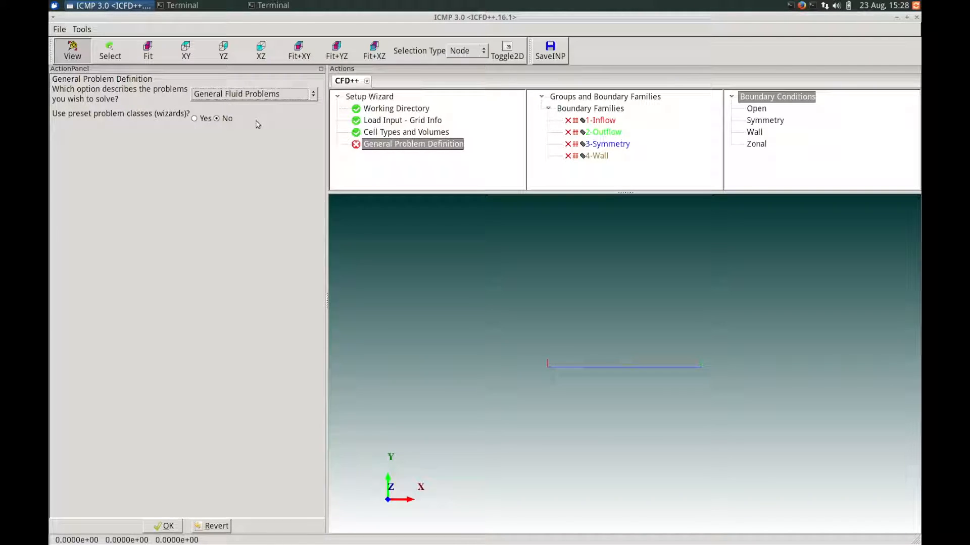
left_click(163, 526)
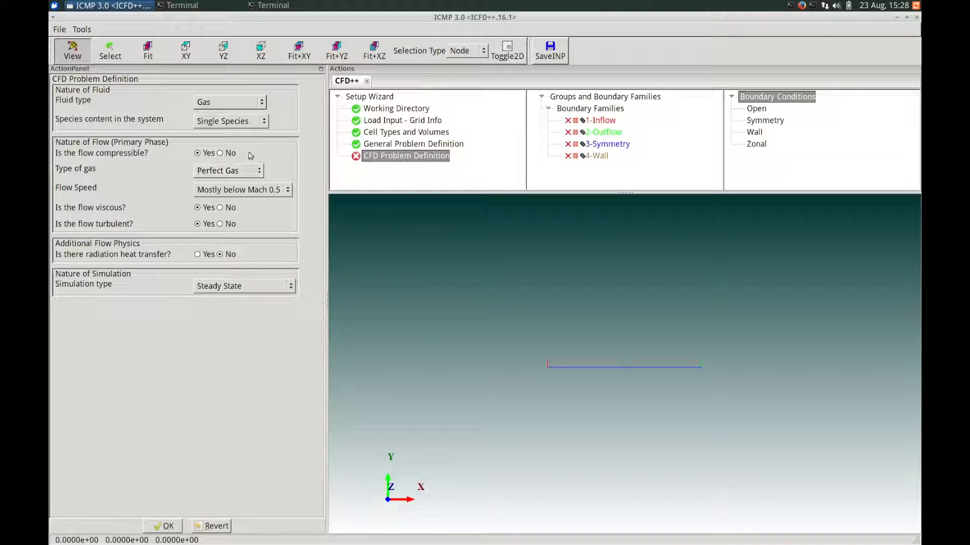
Set the fluid type to Multiple Phases, with the secondary phases treated as Mixture
left_click(261, 102)
left_click(262, 103)
left_click(262, 103)
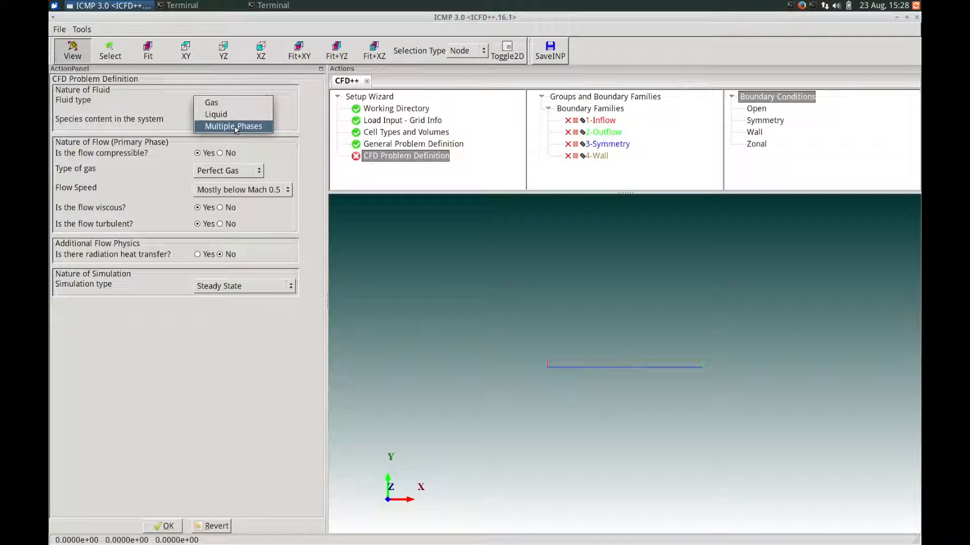
left_click(236, 127)
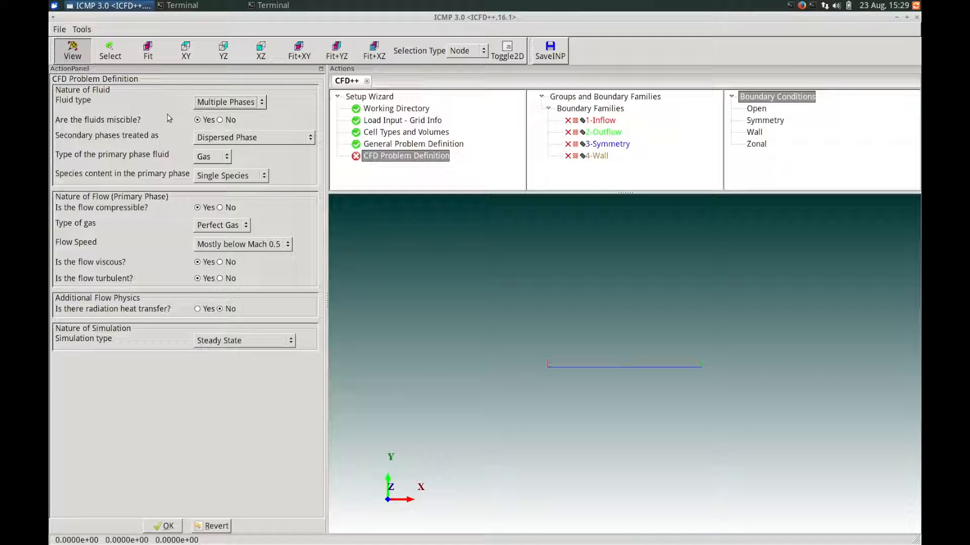
left_click(234, 141)
left_click(236, 126)
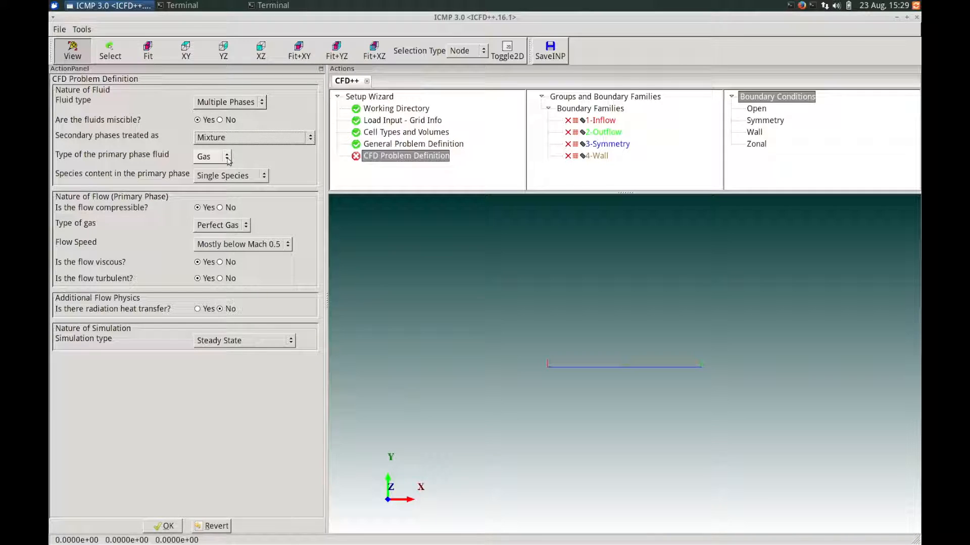
Set the primary phase fluid to Liquid, turn off energy transport, and accept the CFD problem definition
left_click(227, 158)
left_click(224, 170)
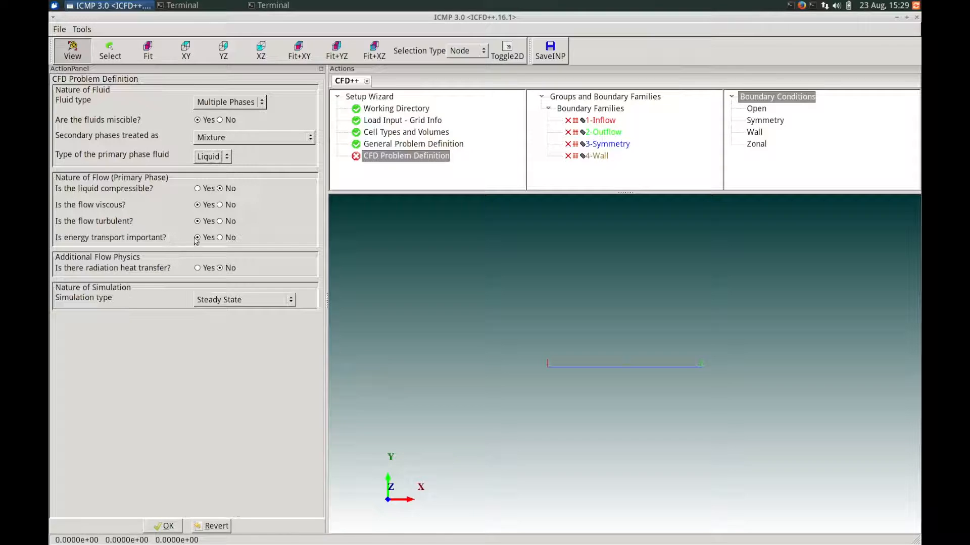
left_click(220, 238)
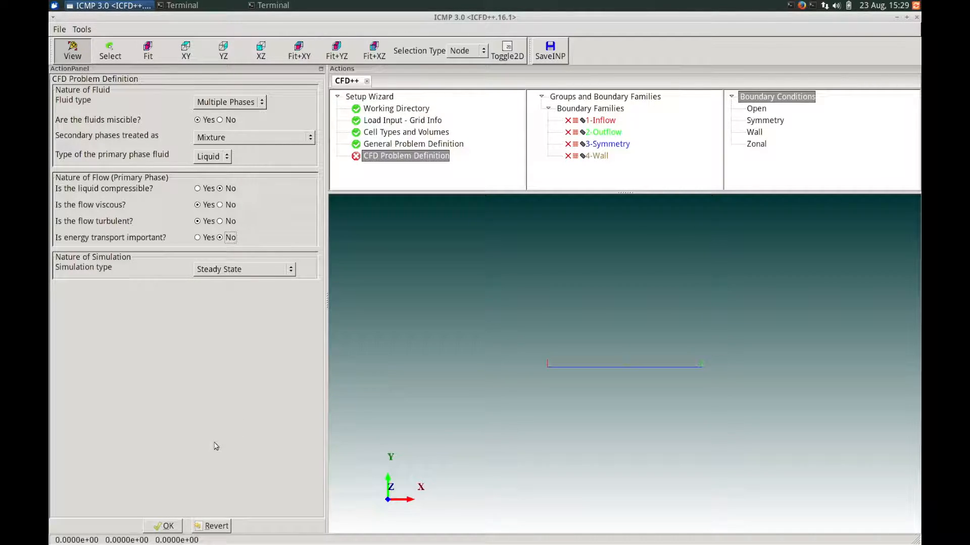
left_click(161, 524)
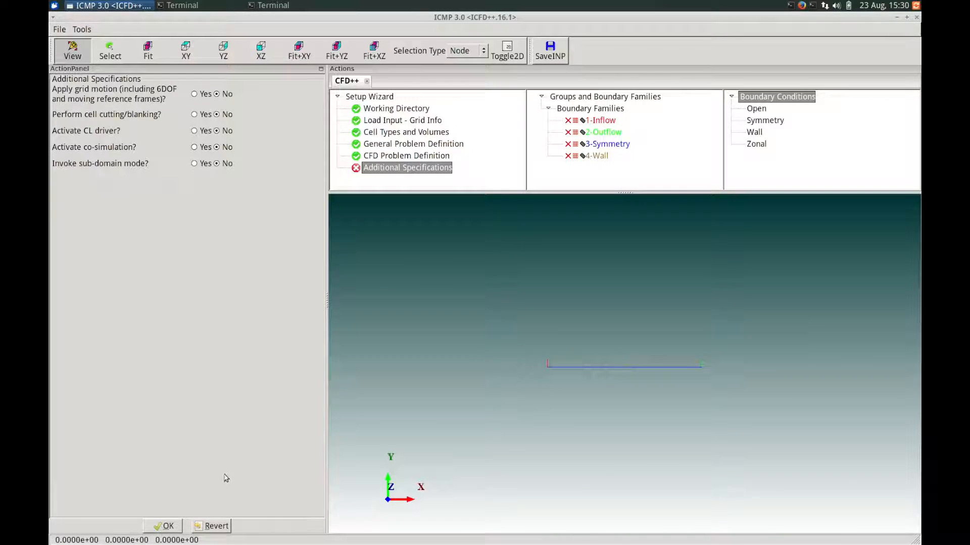
Accept the default additional specifications and use the 2-equation Realizable k-eps turbulence model with one secondary phase
left_click(168, 526)
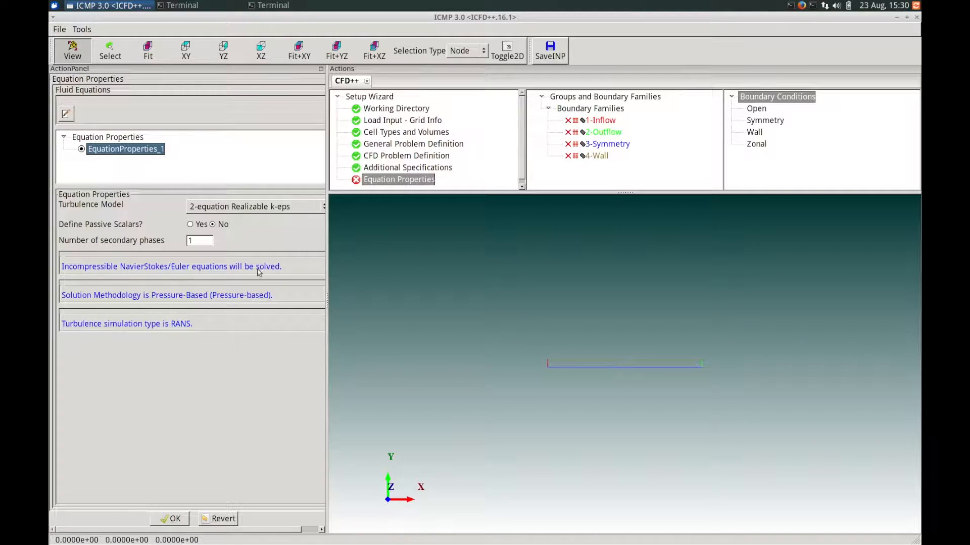
left_click(321, 208)
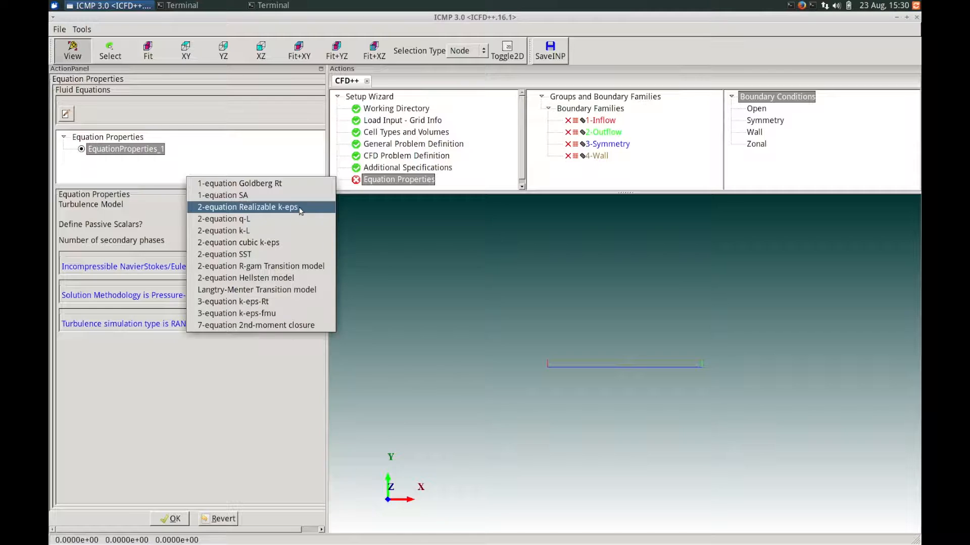
left_click(301, 211)
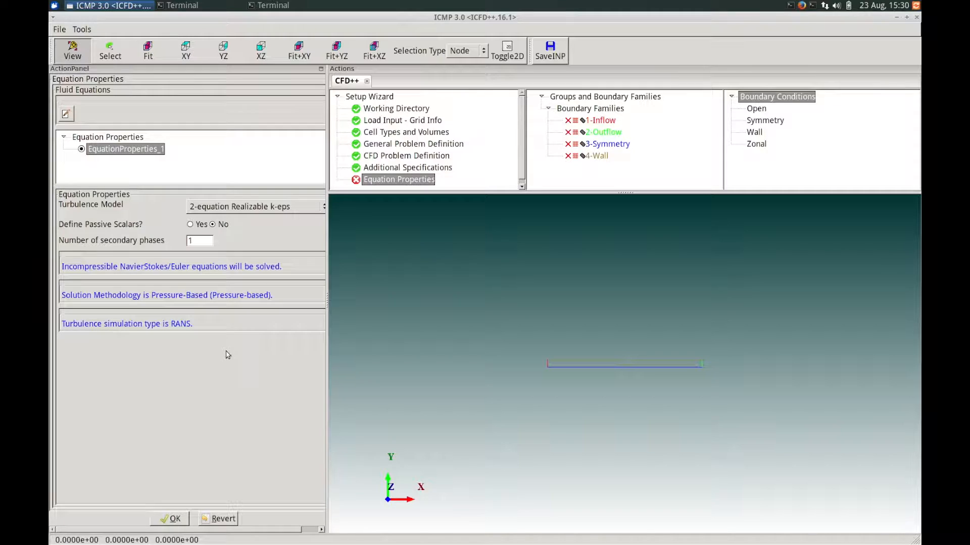
left_click(182, 520)
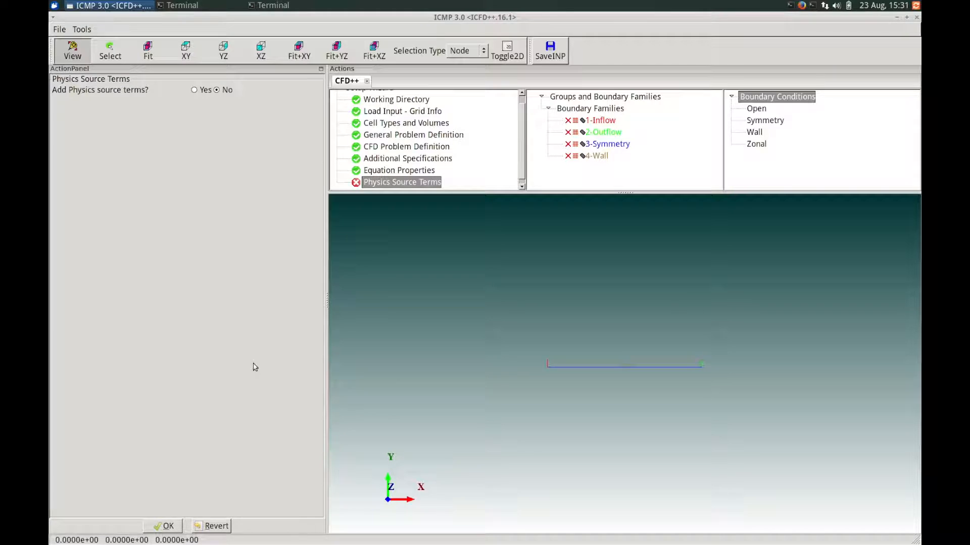
Leave out physics source terms and accept SI as the unit system for the reference quantities
left_click(169, 528)
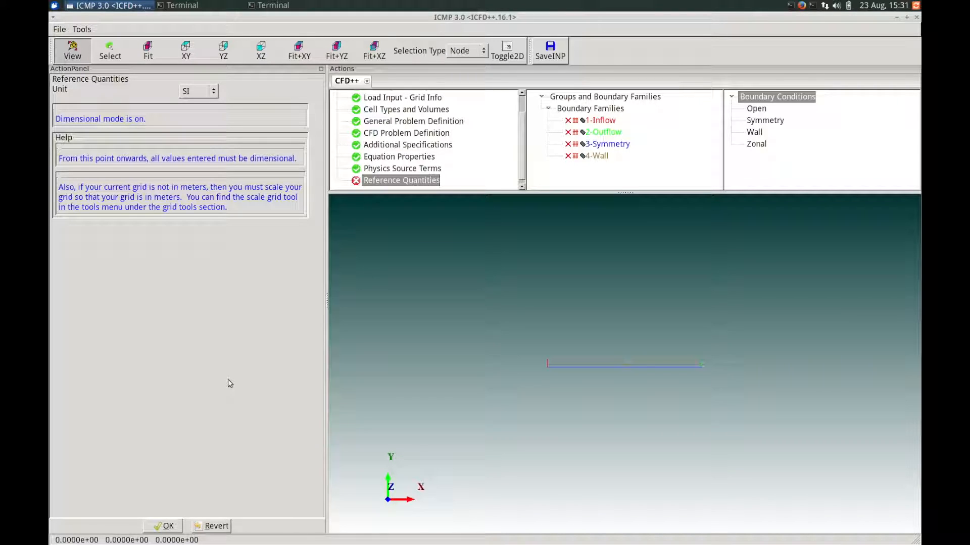
left_click(214, 91)
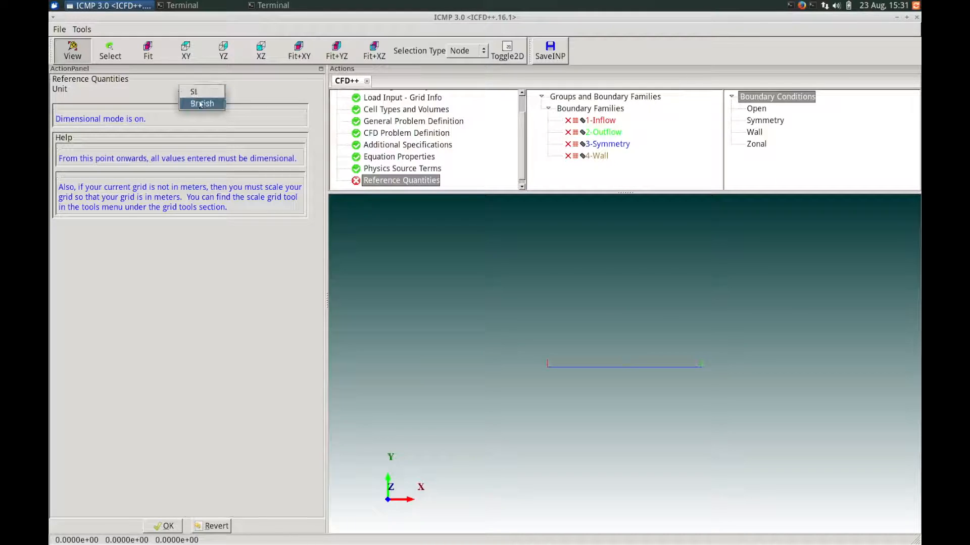
left_click(195, 86)
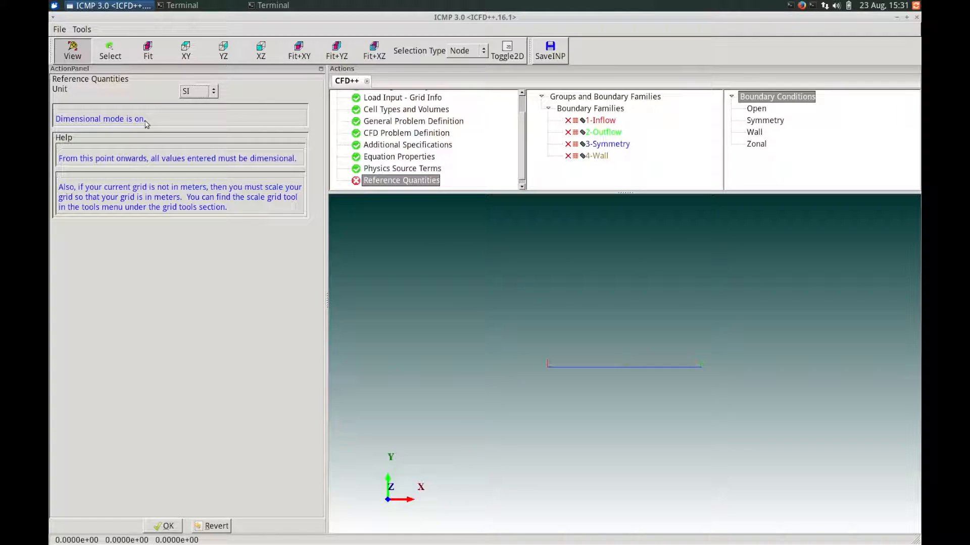
left_click(164, 527)
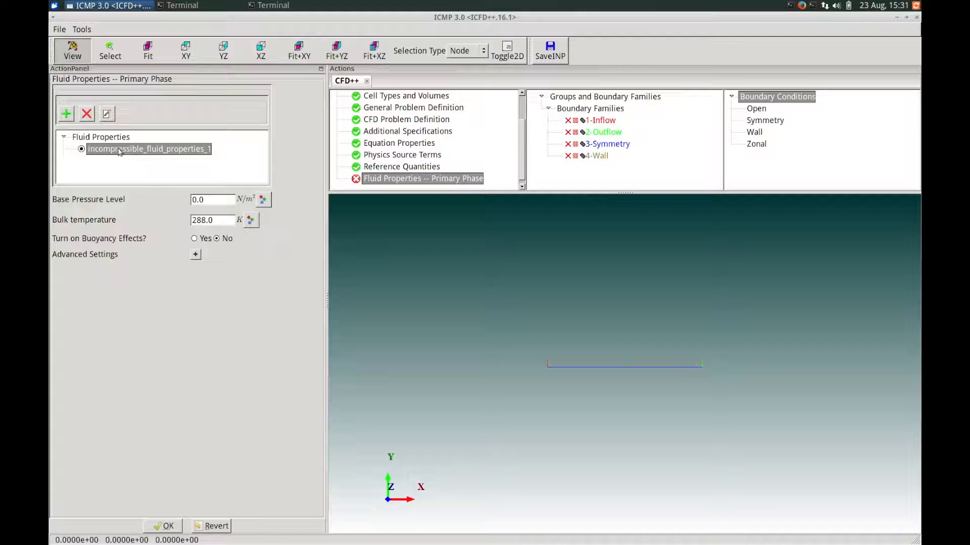
Review the primary phase's fluid properties for Water, including density coefficients and viscosity, and accept them
left_click(107, 115)
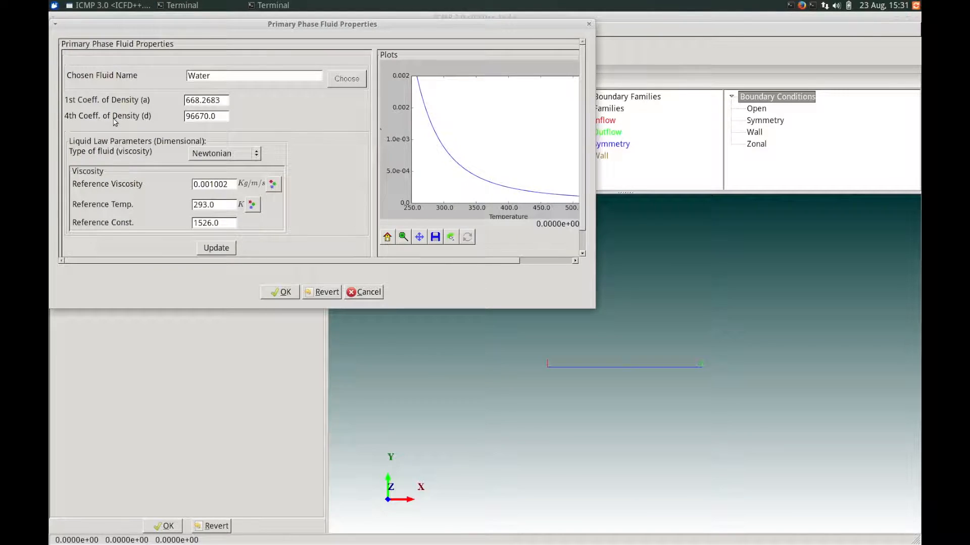
left_click(262, 115)
left_click(238, 74)
left_click(281, 292)
Set the primary phase's bulk temperature to 313 K, keeping the base pressure level at 0.0, and accept the properties
double_click(211, 202)
left_click(212, 202)
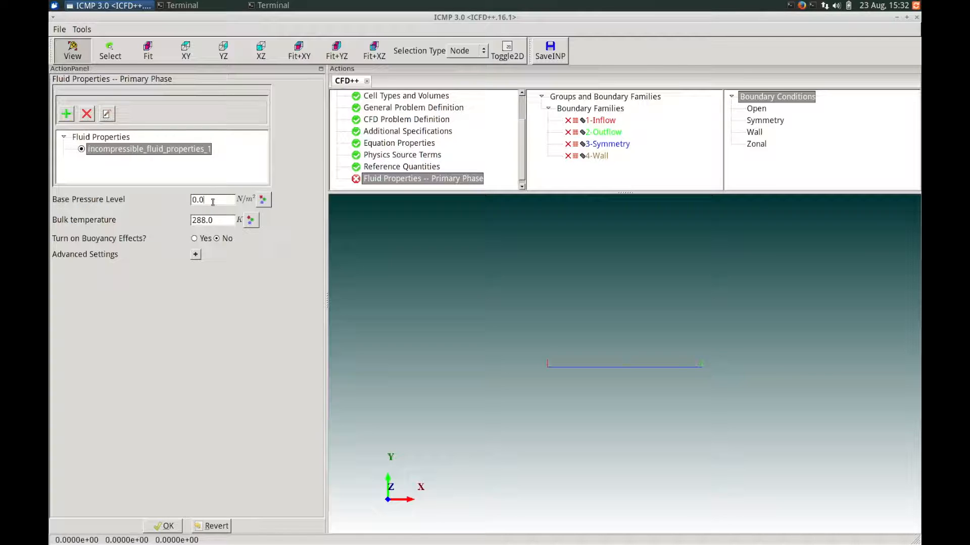
key("Tab")
type("313")
left_click(196, 255)
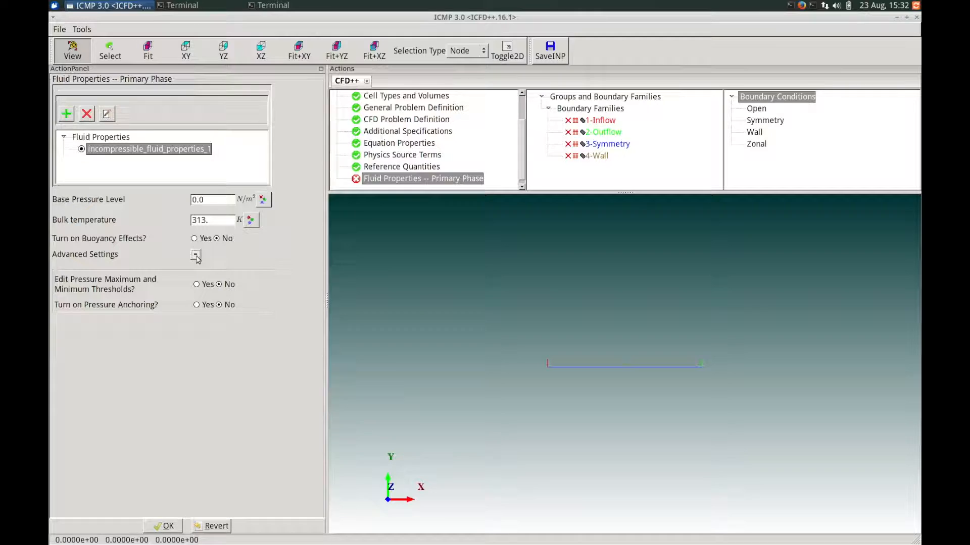
left_click(196, 255)
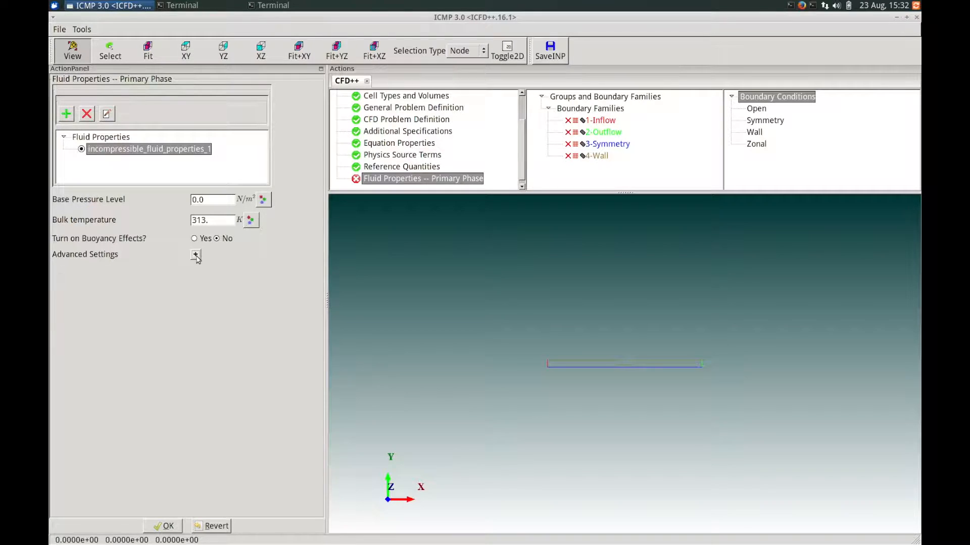
left_click(167, 526)
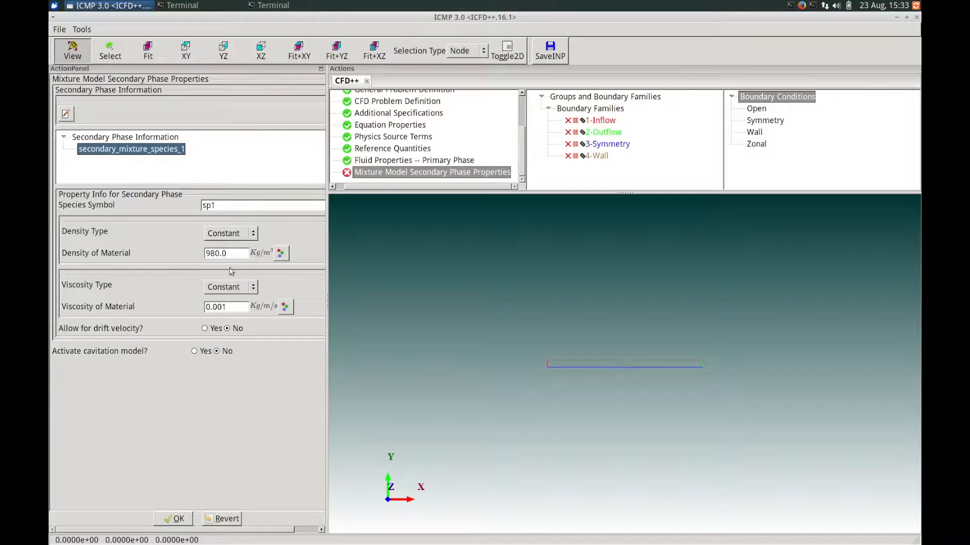
Name the secondary phase species Vapor and set its constant viscosity to 1.E-5 Kg/m/s
double_click(207, 206)
type("Vapor")
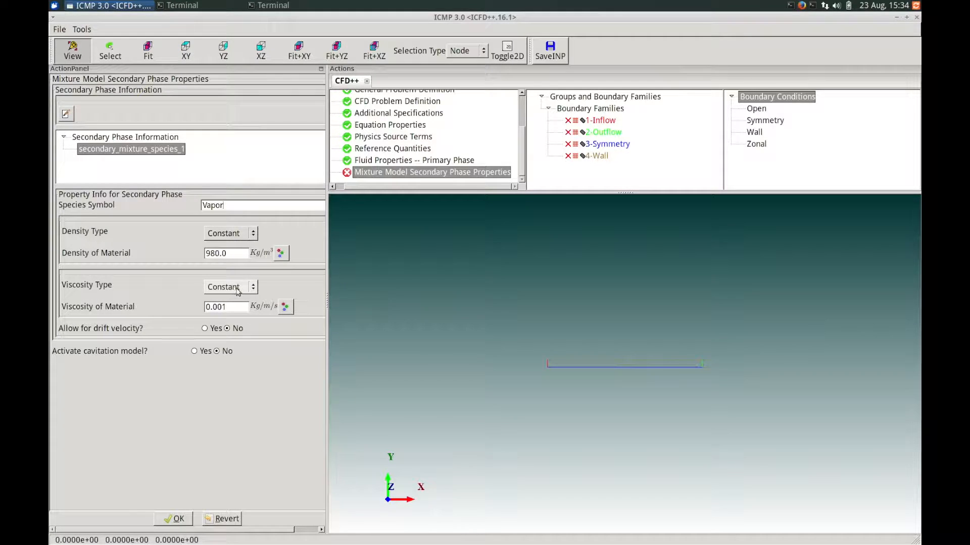
left_click(224, 307)
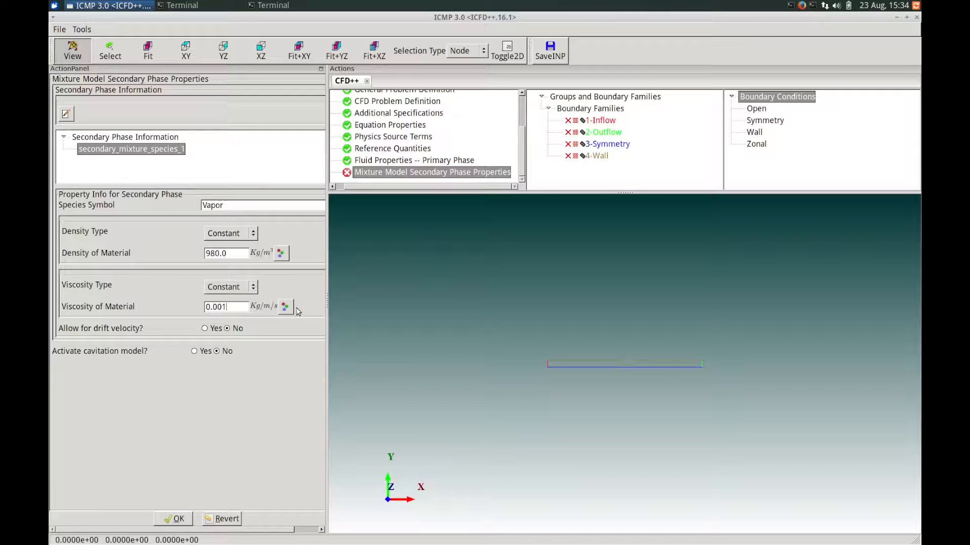
key("shift+Left")
key("shift+Left")
key("shift+Left")
type("1.")
Activate the cavitation model for the secondary phase mixture
left_click_drag(241, 253, 191, 251)
left_click(195, 352)
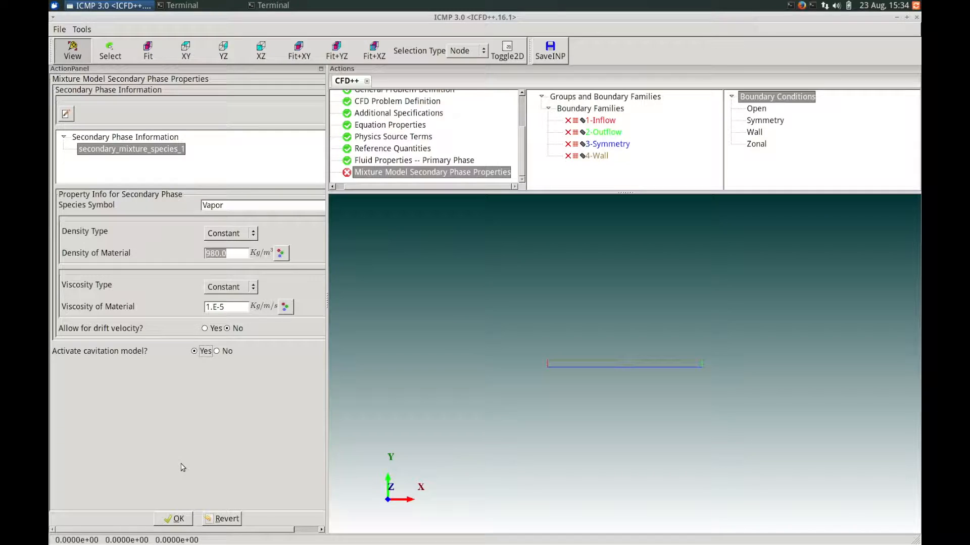
Accept the secondary phase properties and override the vapor density in the cavitation model, using a molecular weight of 18.016
left_click(181, 519)
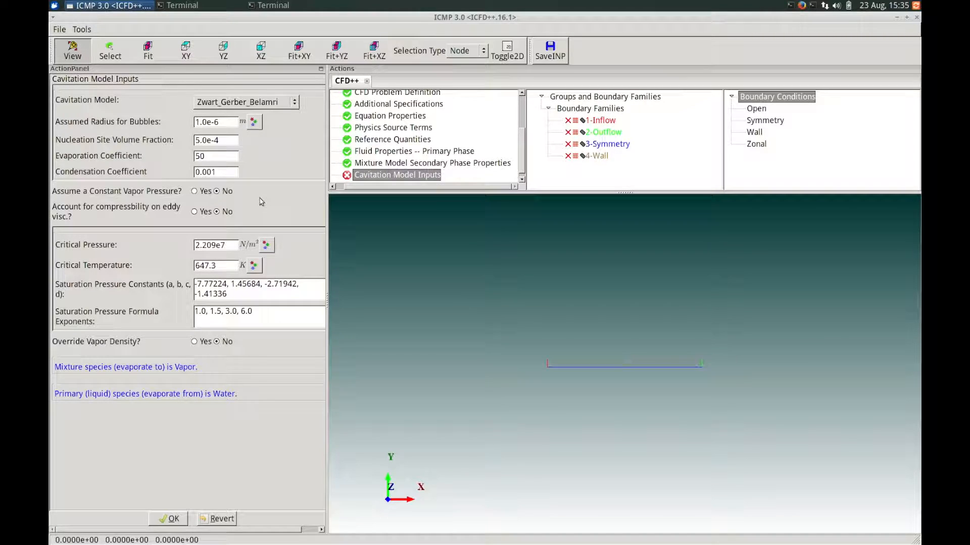
left_click(195, 342)
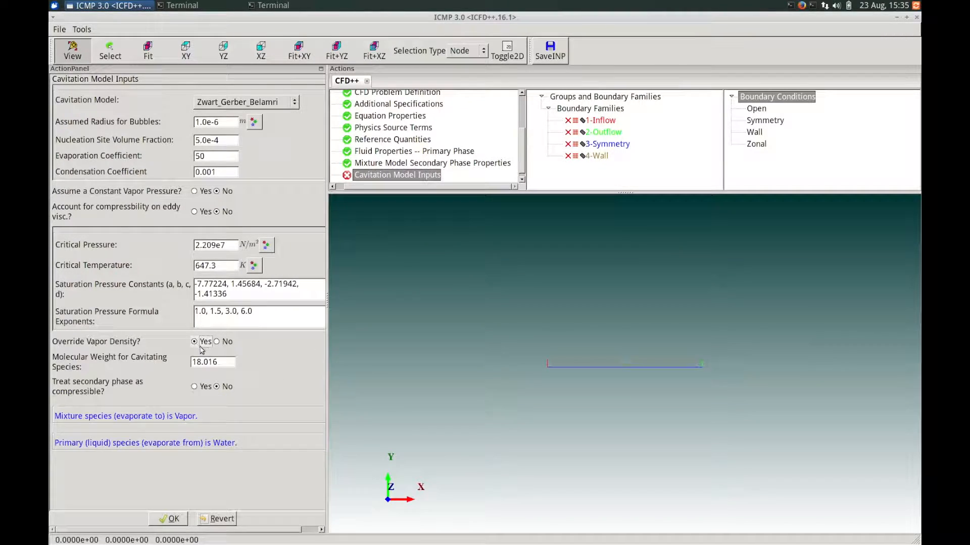
double_click(225, 361)
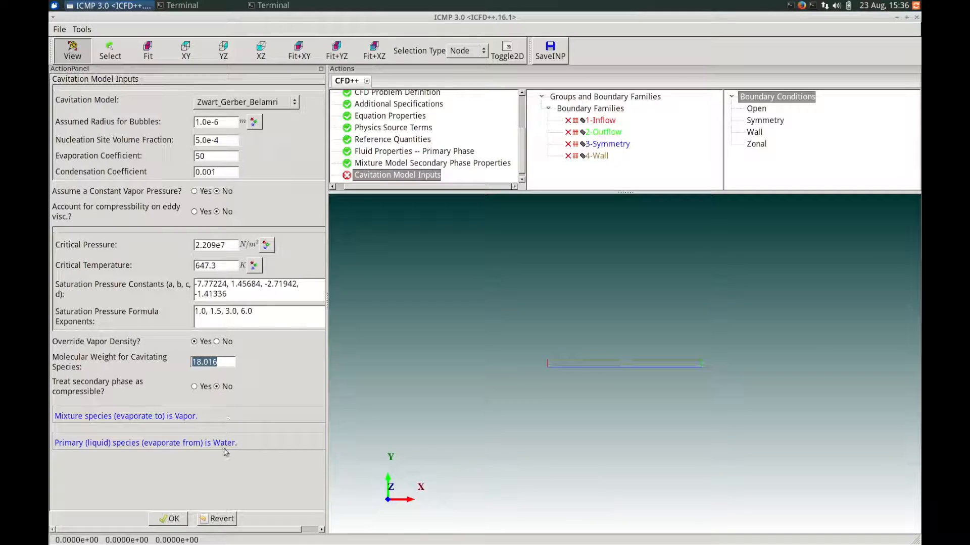
left_click(171, 519)
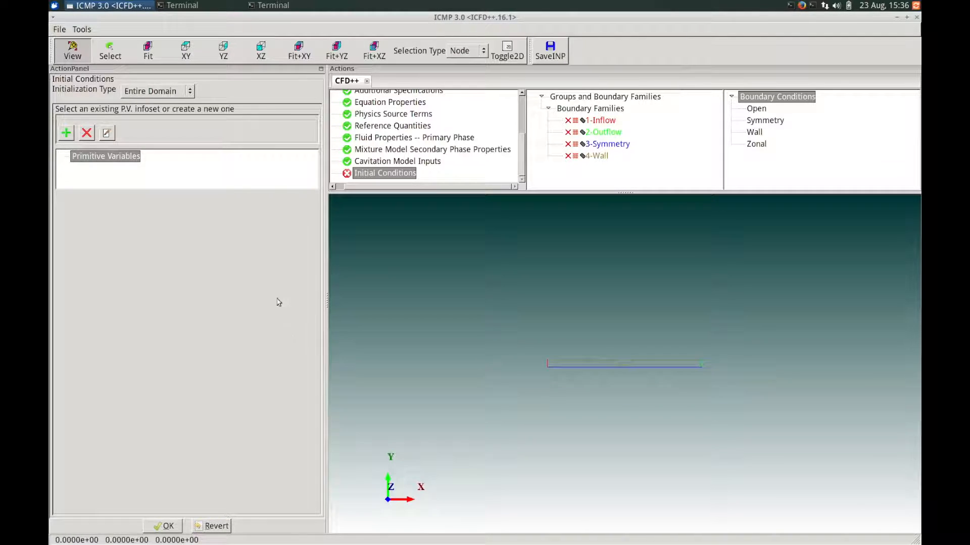
Create a primitive variables infoset for initializing the Entire Domain and select it
left_click(191, 93)
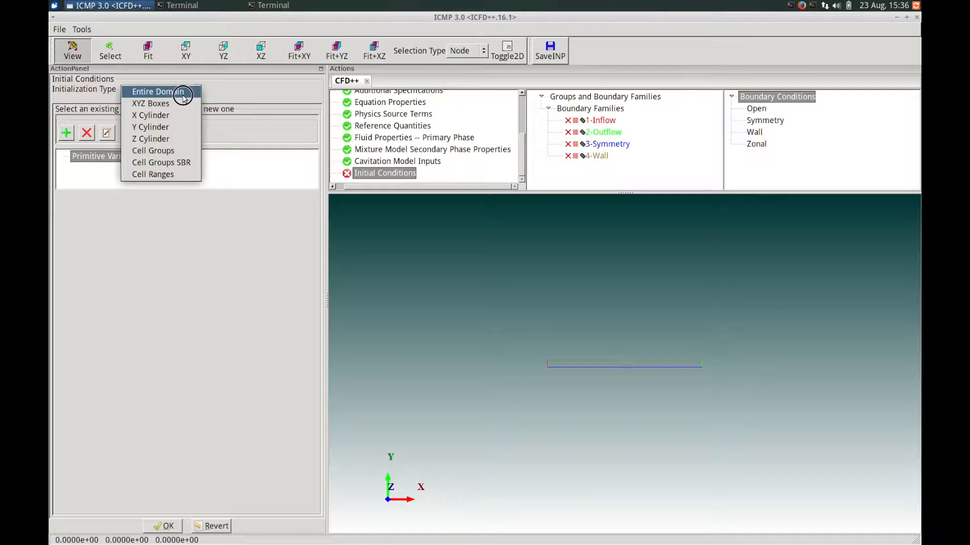
left_click(190, 93)
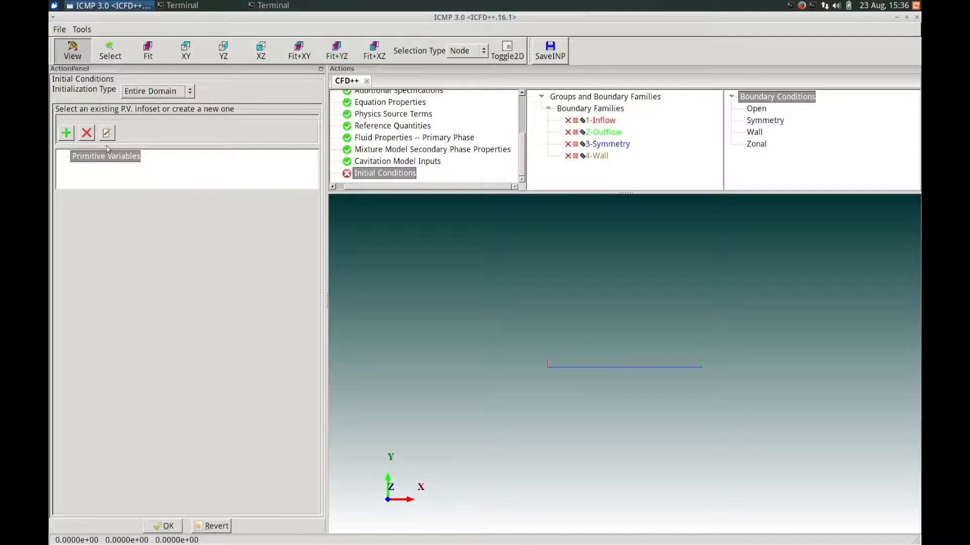
left_click(65, 134)
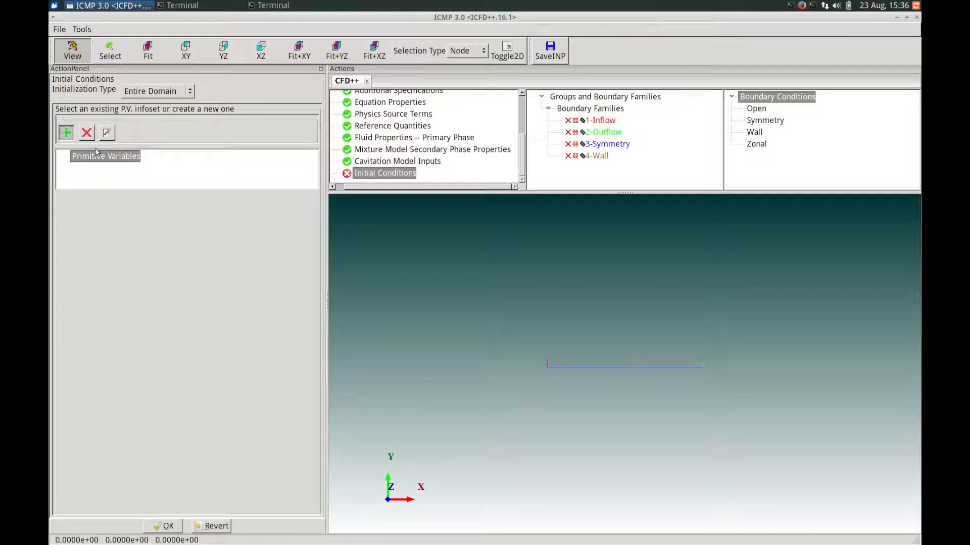
left_click(83, 168)
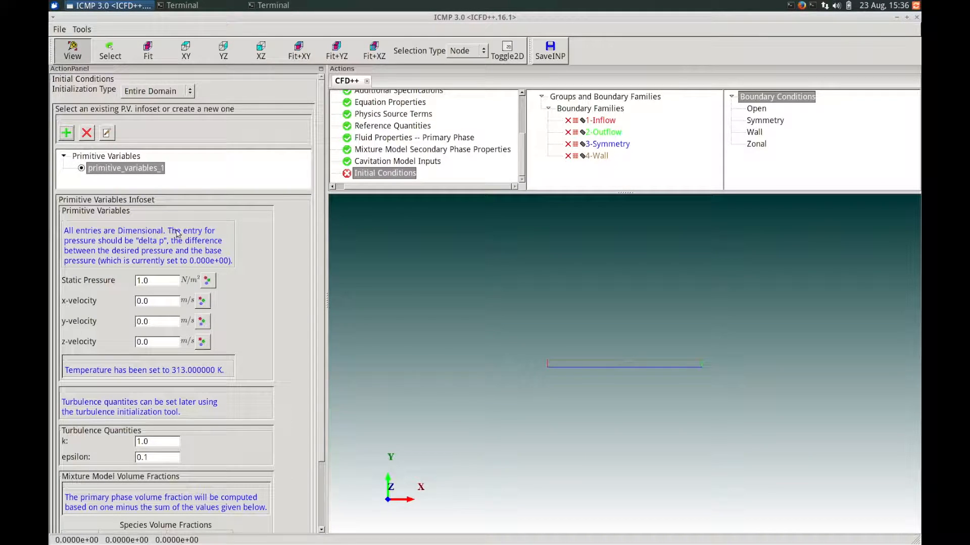
Set the initial static pressure to 3.E6 N/m² and the x-velocity to 10 m/s, and accept the initial conditions
double_click(162, 280)
type("3.E6")
key("Tab")
type("1")
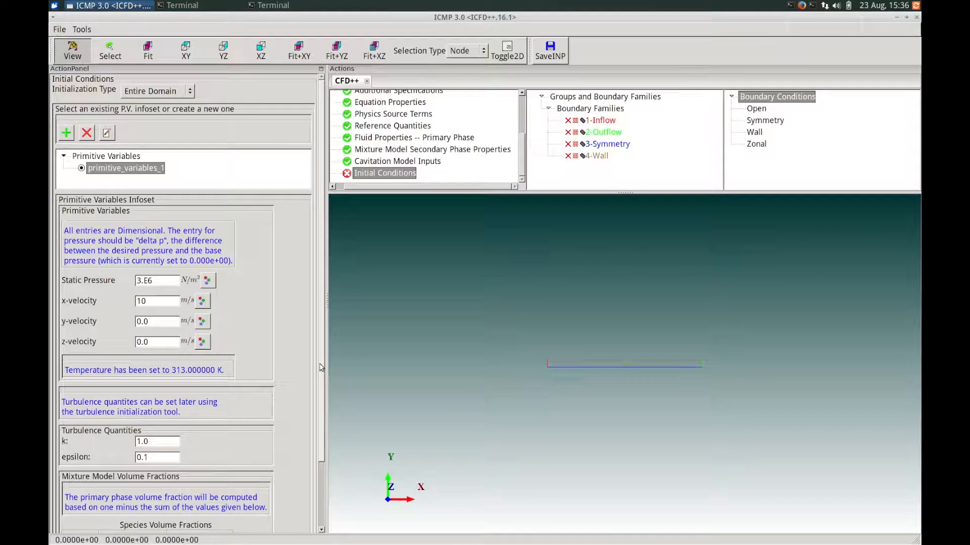
left_click(319, 486)
left_click(256, 370)
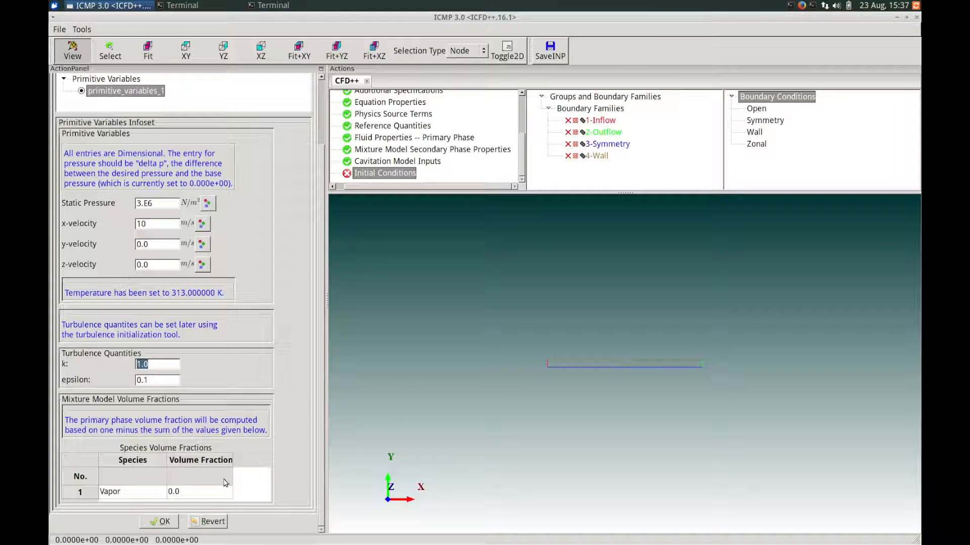
left_click(167, 522)
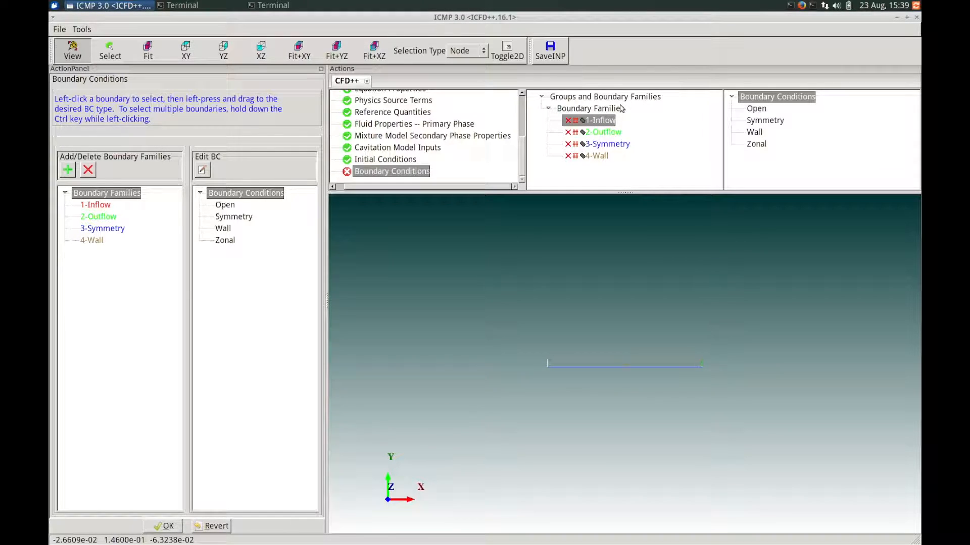
Highlight the outflow, symmetry, wall and inflow boundary families in the model and display the throttle's 2D mesh
left_click(602, 133)
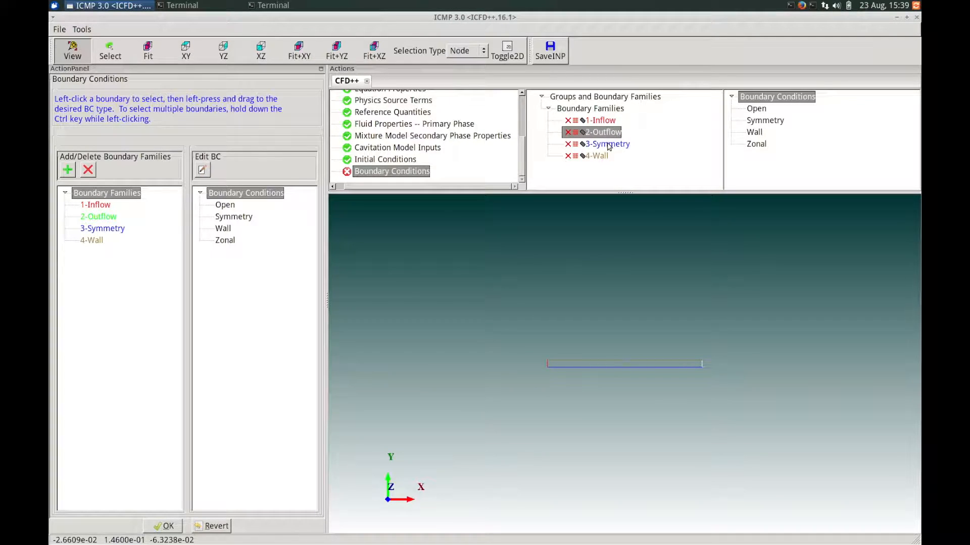
left_click(606, 145)
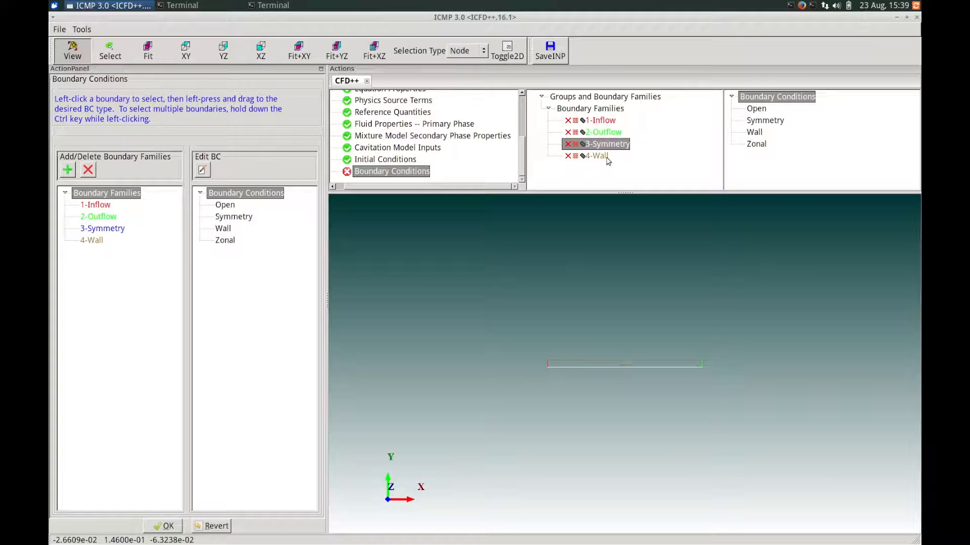
left_click(608, 158)
left_click(607, 121)
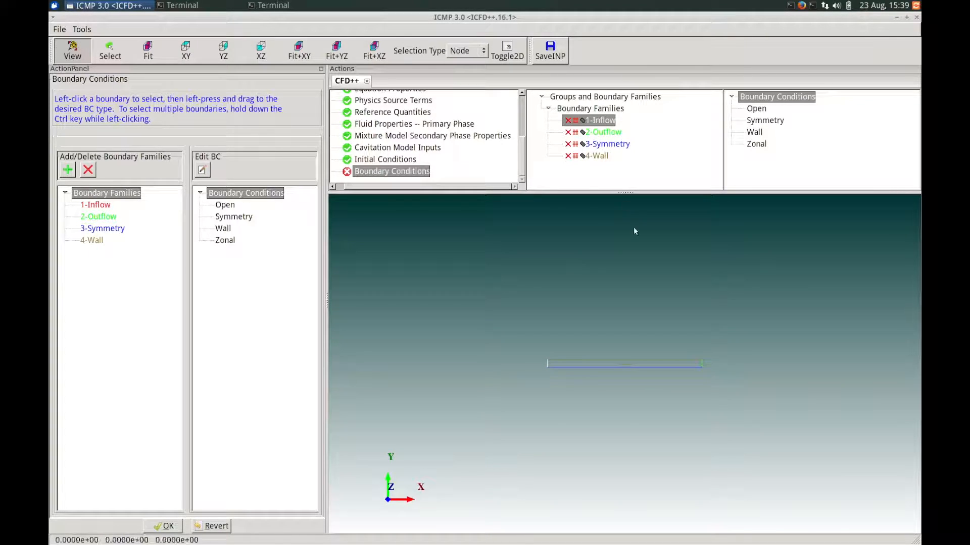
right_click_drag(601, 384, 597, 318)
left_click(507, 51)
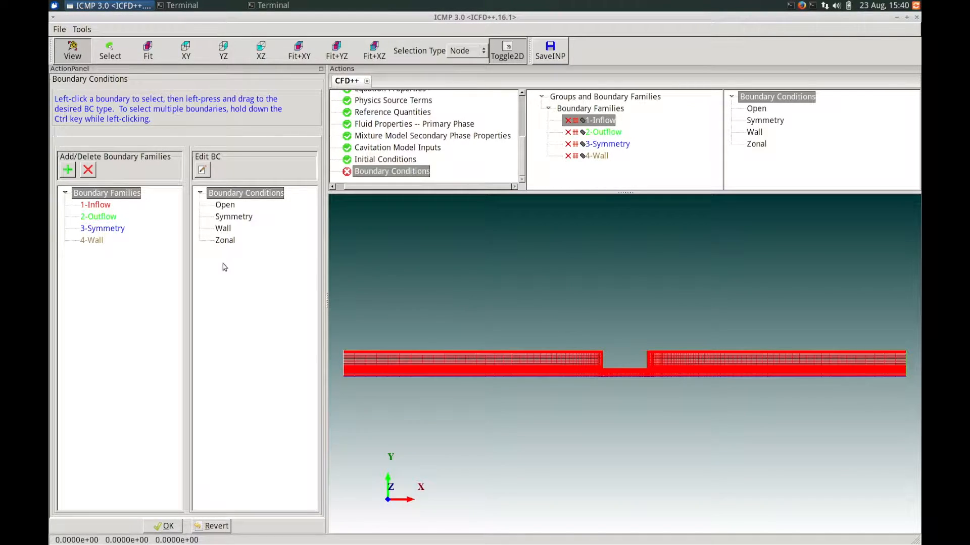
Assign the 1-Inflow family an open Inflow and Outflow boundary condition using the primitive_variables_1 infoset
left_click(106, 207)
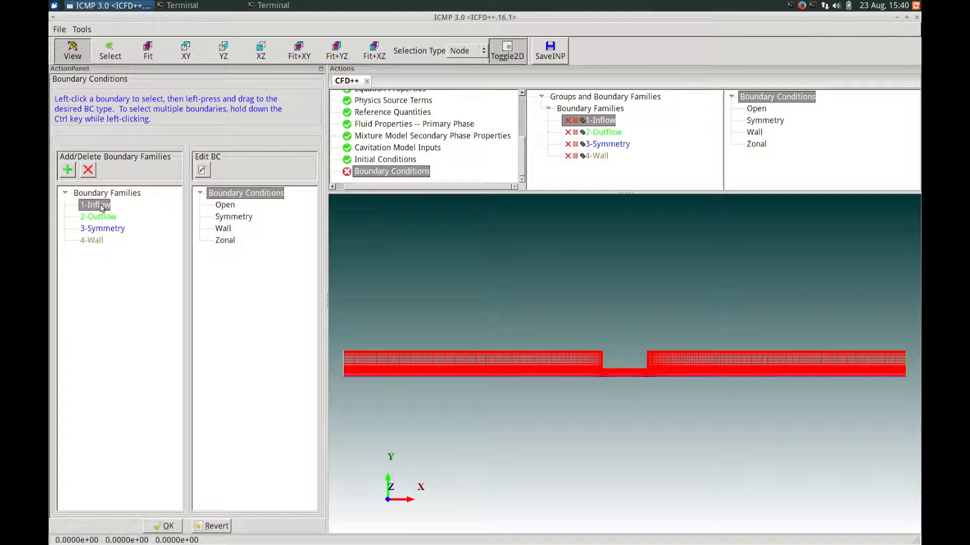
left_click_drag(102, 209, 225, 205)
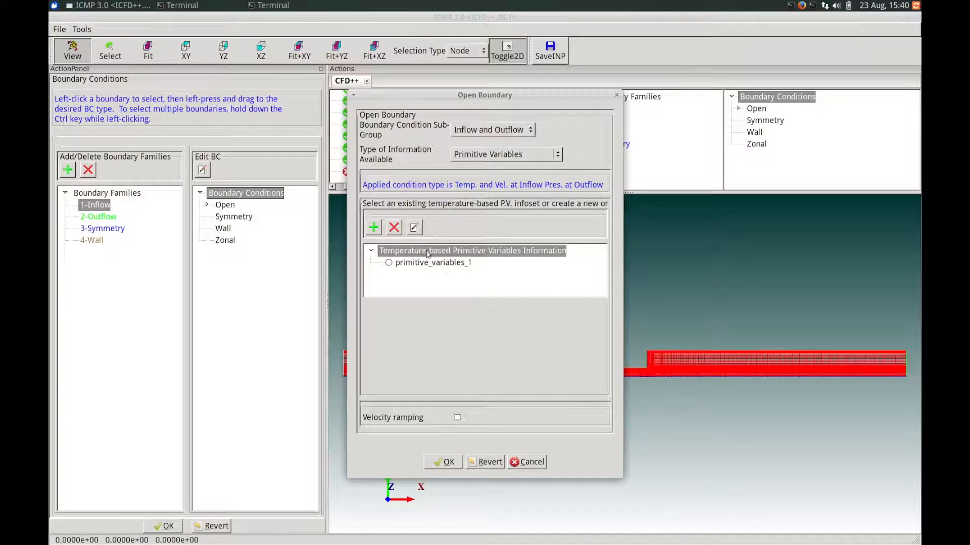
left_click(400, 264)
left_click(388, 263)
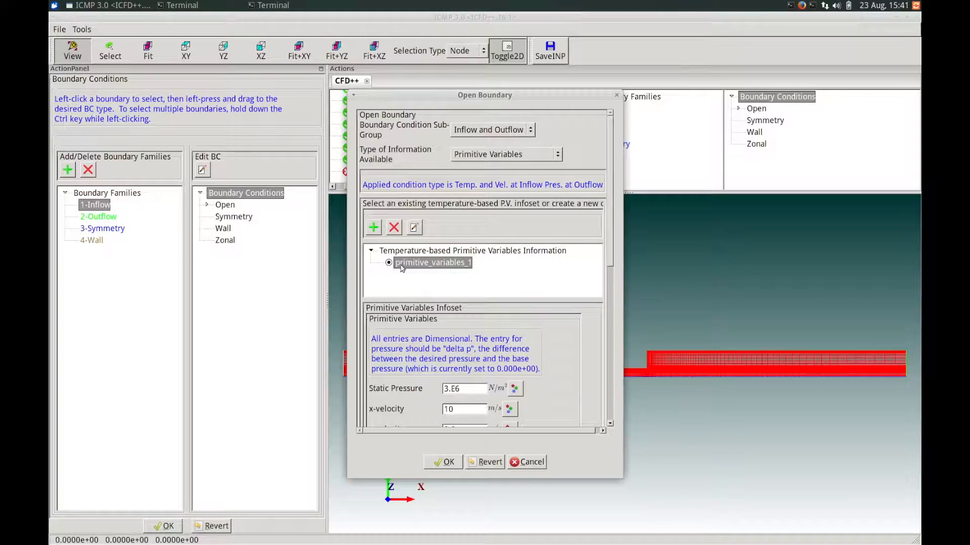
left_click_drag(611, 237, 612, 298)
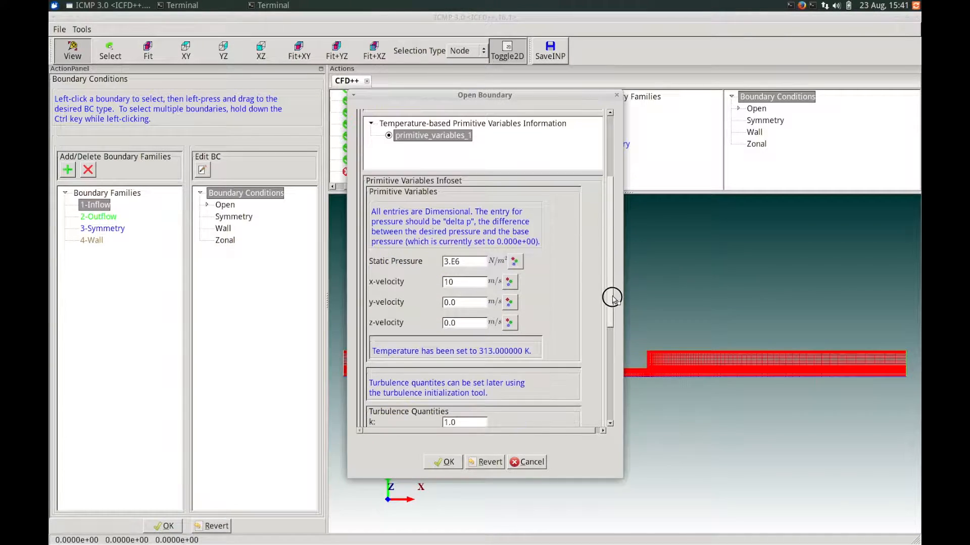
left_click(588, 288)
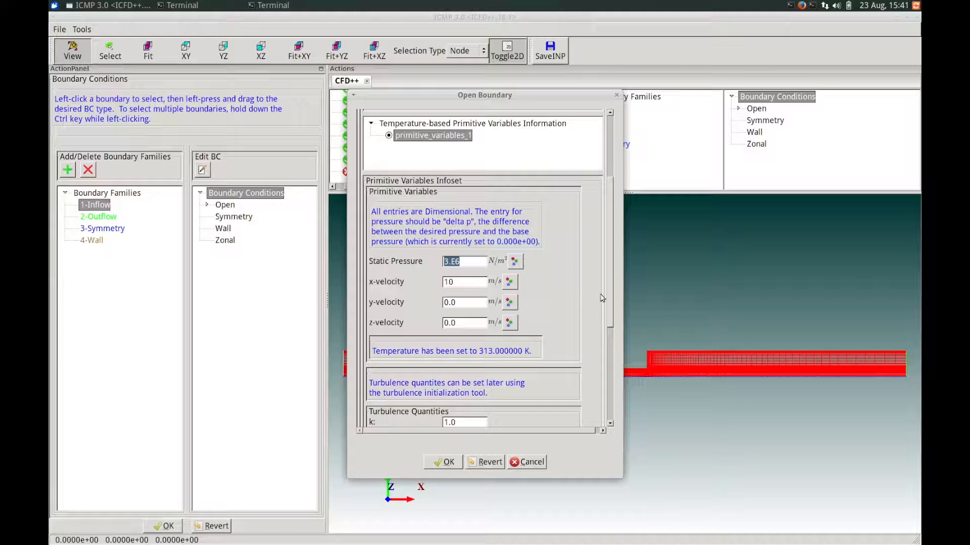
scroll(607, 374, "down", 5)
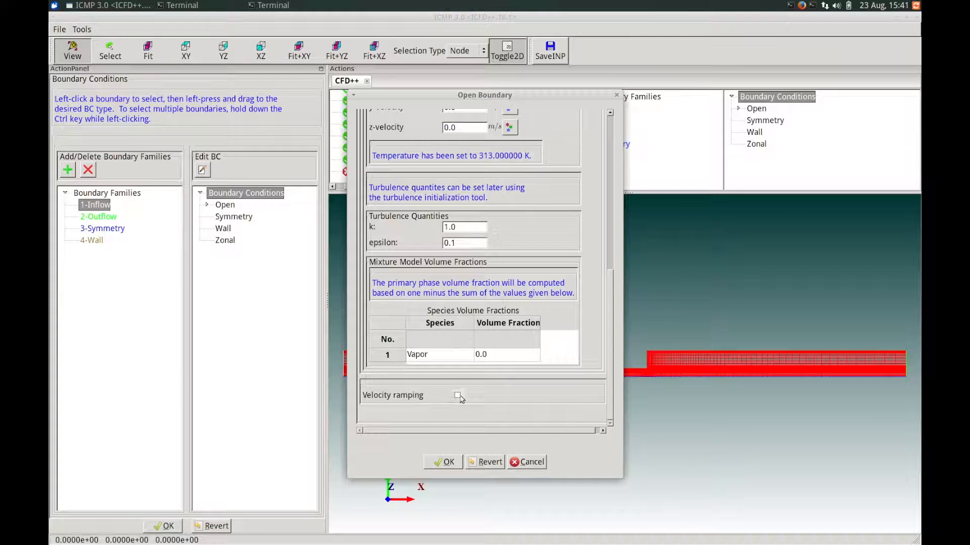
left_click(447, 462)
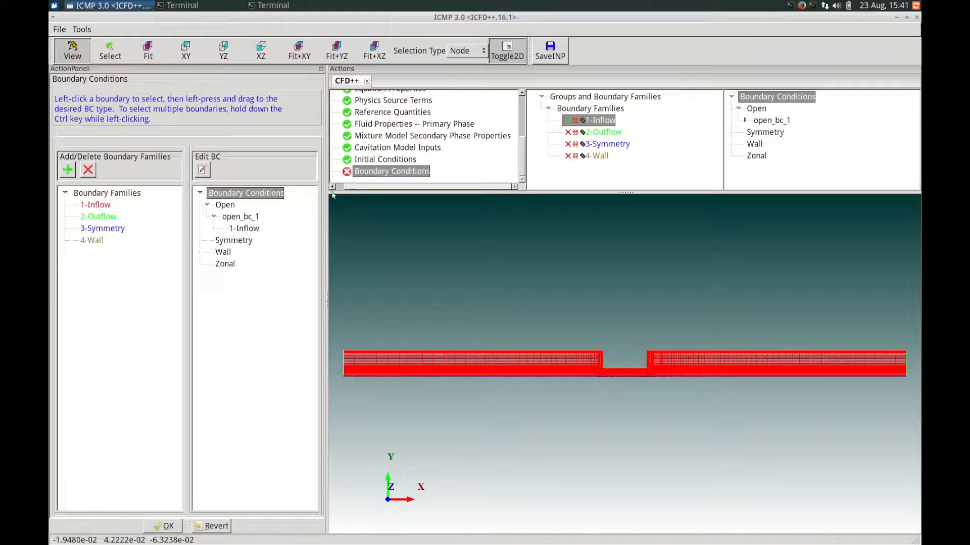
Assign the 2-Outflow family an open boundary condition with the Outflow Only sub-group
left_click(105, 218)
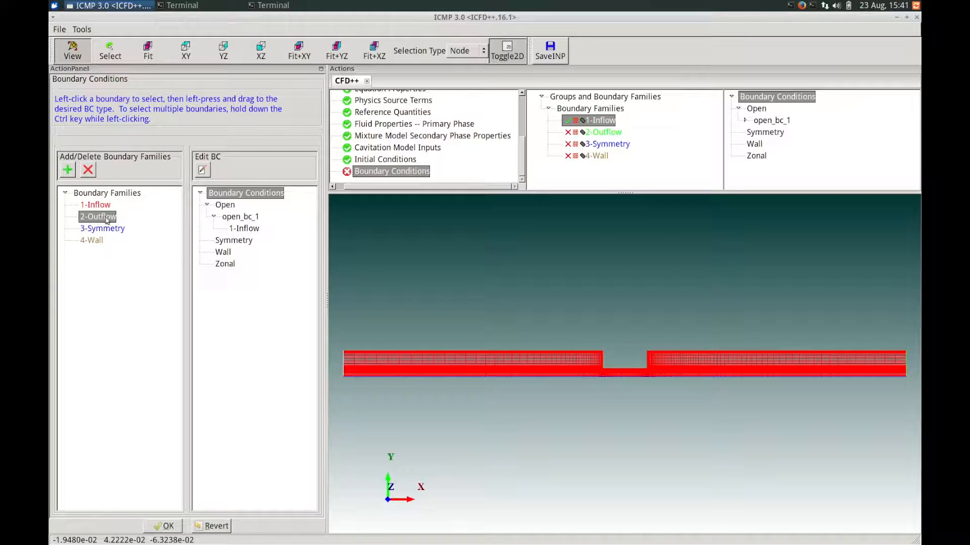
left_click_drag(107, 221, 221, 205)
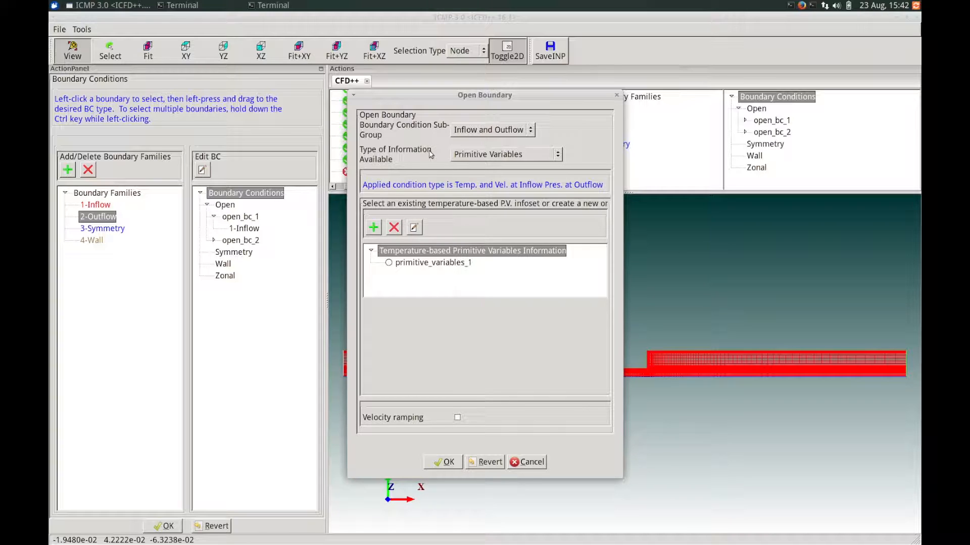
left_click(479, 131)
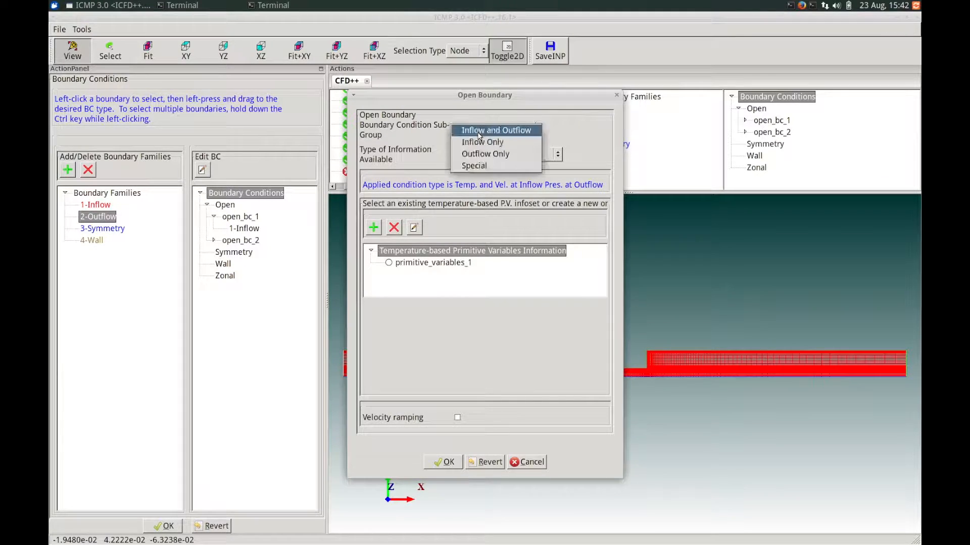
left_click(493, 155)
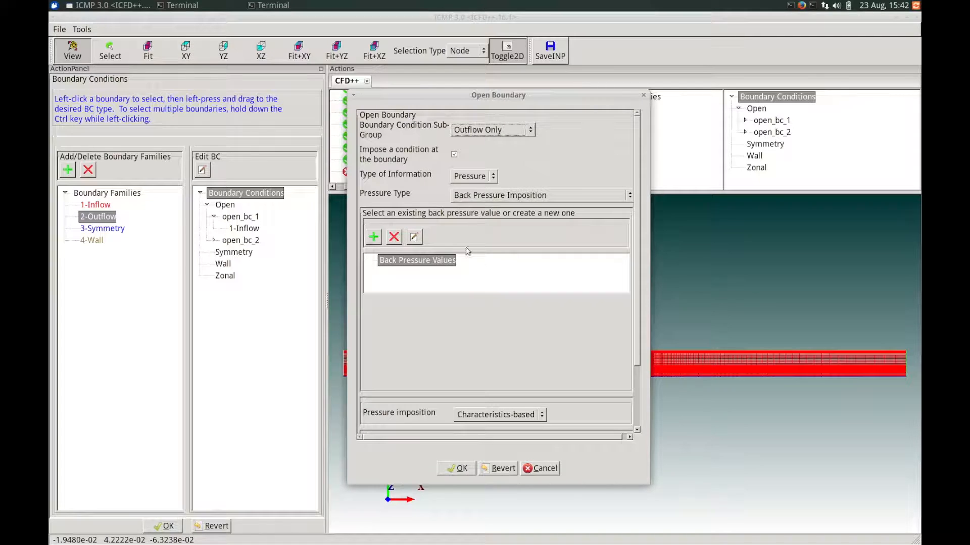
Create a back pressure value of 3.E6 N/m² for the outflow boundary and accept the condition
left_click(375, 237)
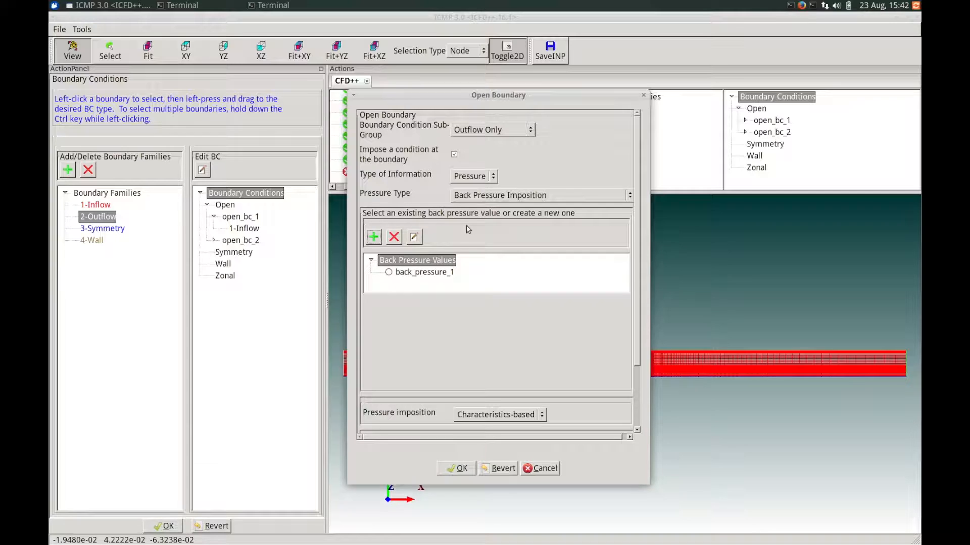
left_click(422, 274)
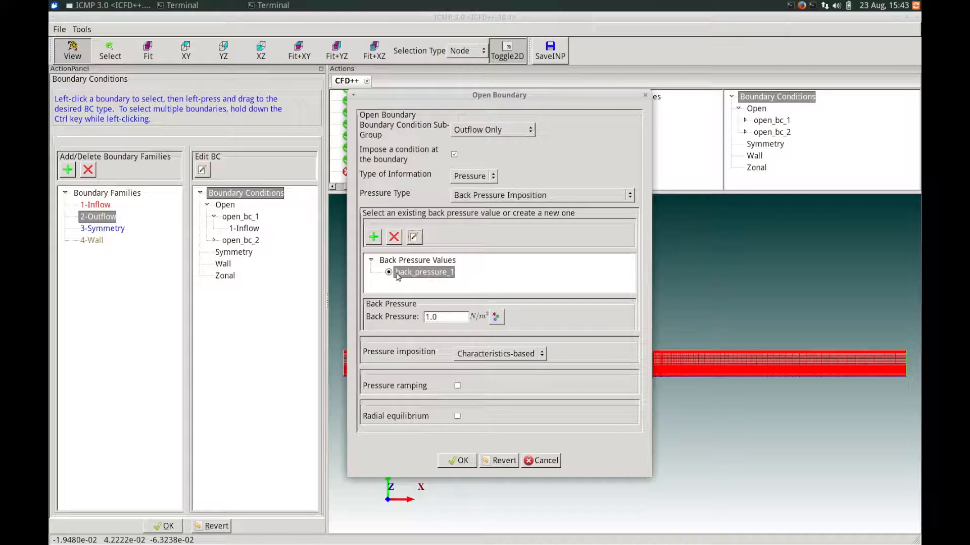
double_click(435, 320)
type("3.E6")
left_click(464, 462)
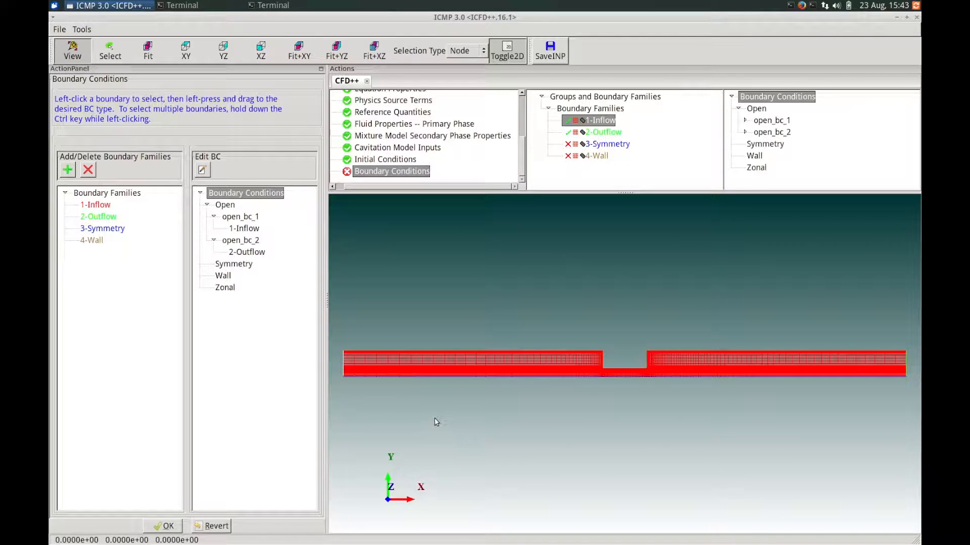
Assign the 3-Symmetry family a symmetry boundary condition of type Symmetry
left_click(111, 230)
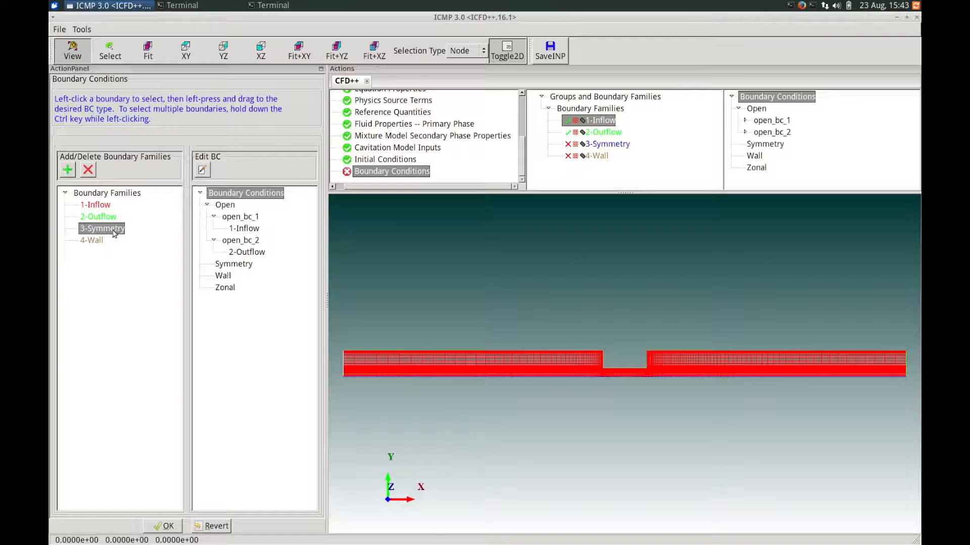
left_click_drag(112, 230, 220, 269)
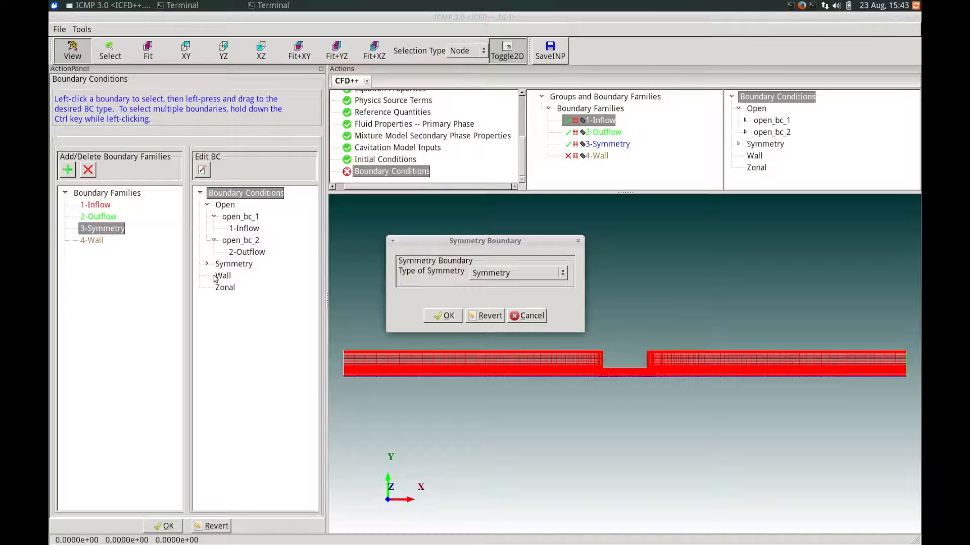
left_click(563, 279)
left_click(511, 273)
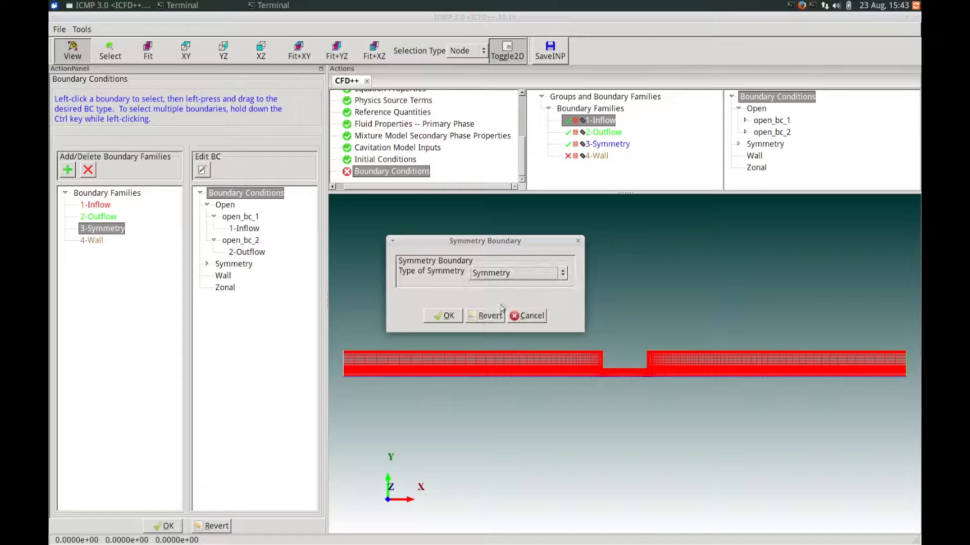
left_click(447, 316)
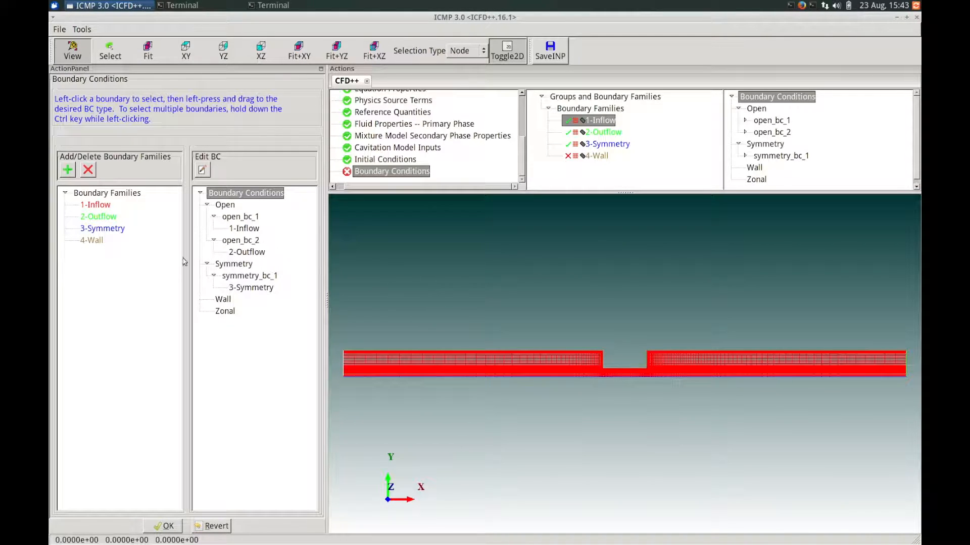
Assign the 4-Wall family a viscous wall boundary condition with Wall Function integration and accept the boundary conditions
left_click(92, 240)
left_click_drag(97, 242, 221, 302)
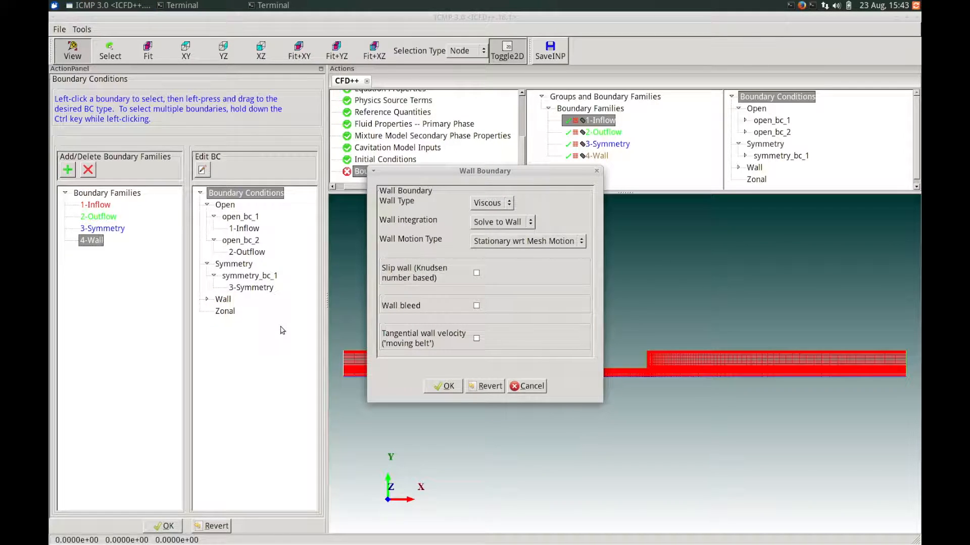
left_click(499, 222)
left_click(503, 235)
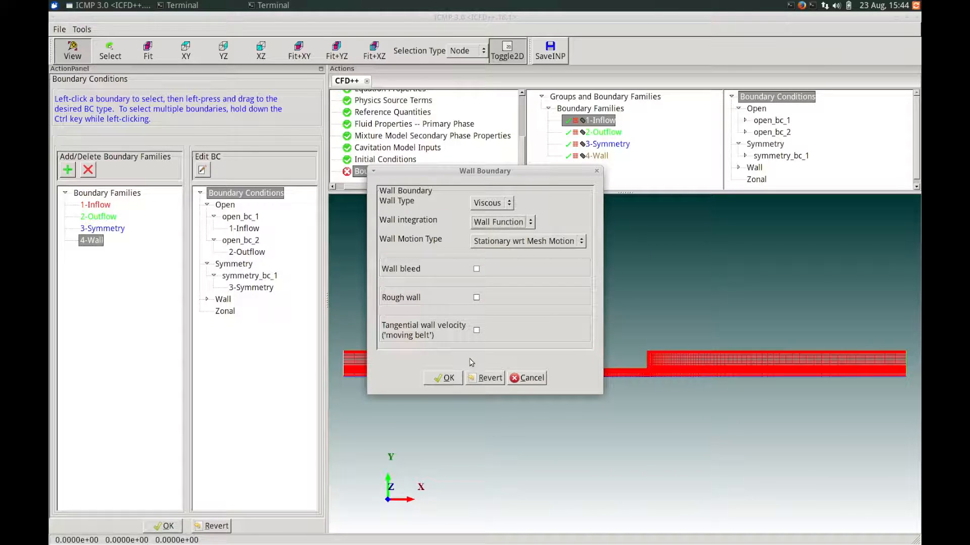
left_click(447, 378)
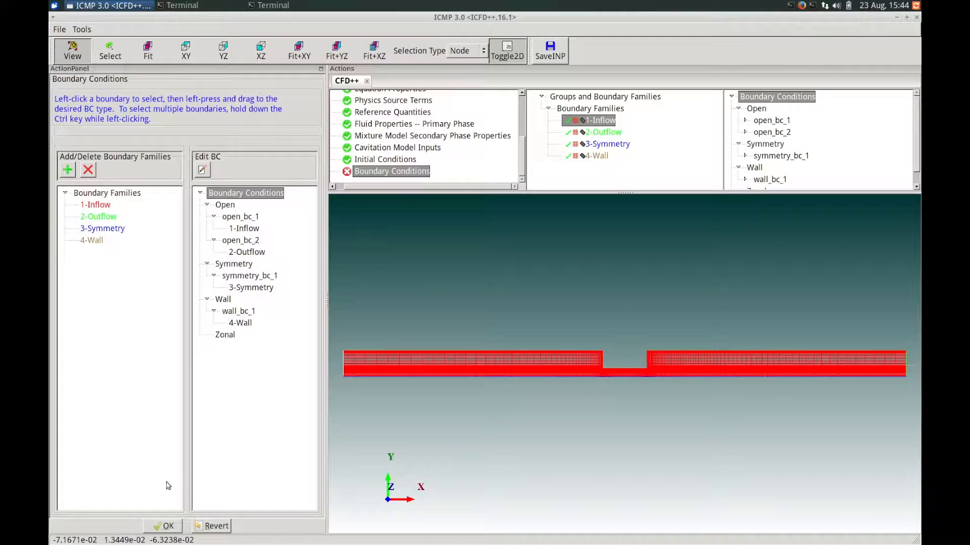
left_click(169, 526)
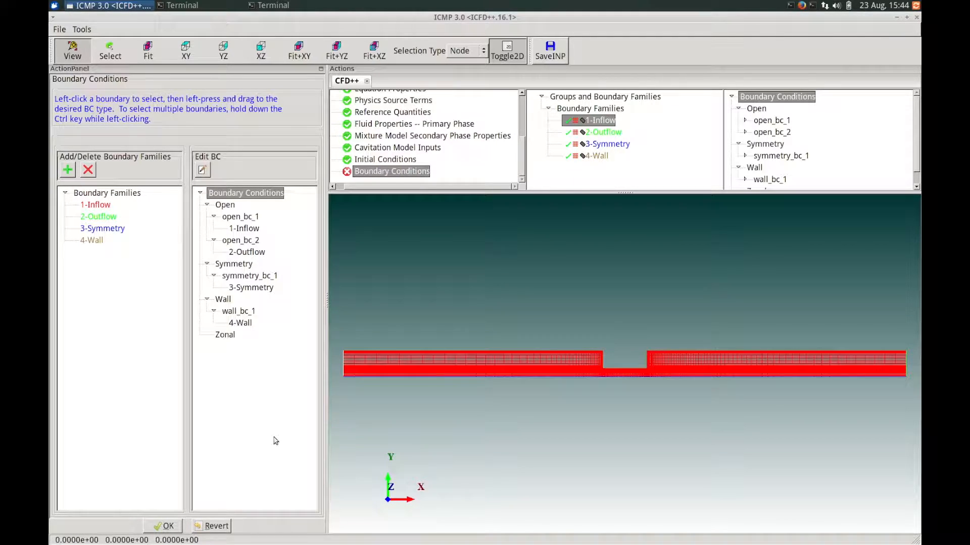
left_click(165, 529)
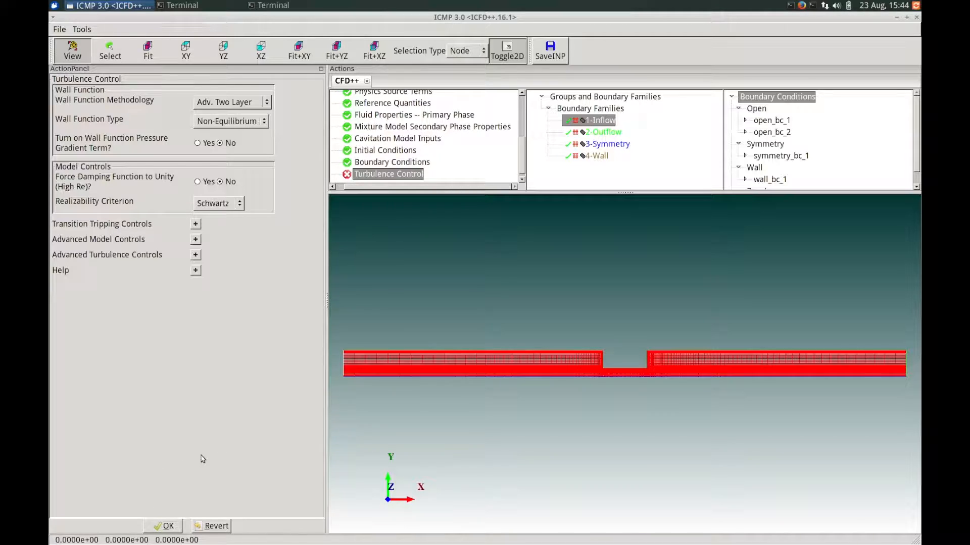
Keep the default turbulence controls and initialize turbulence for primitive_variables_1 with level 0.03, length-scale 0.001 m and freestream velocity 10.0 m/s
left_click(169, 527)
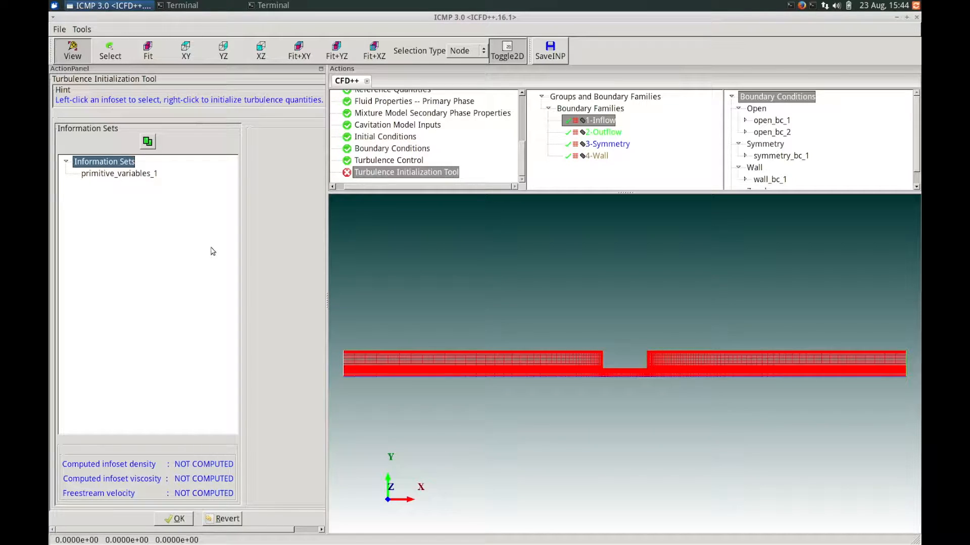
left_click(152, 175)
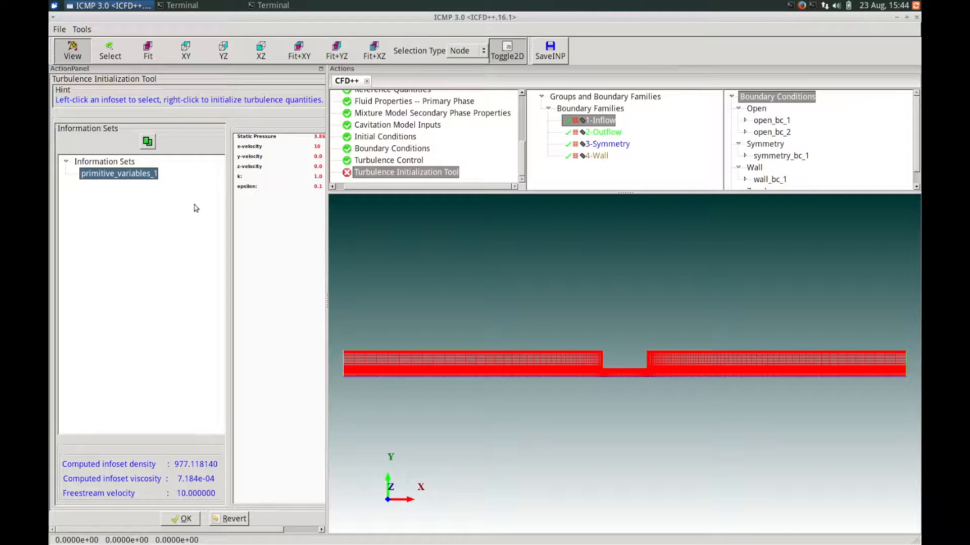
right_click(146, 175)
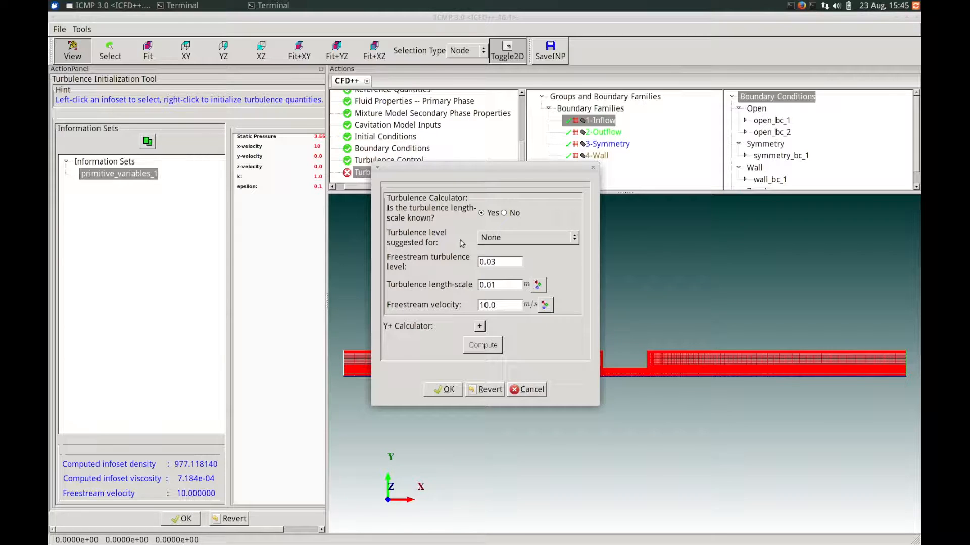
left_click_drag(507, 263, 468, 264)
left_click(493, 284)
type("0")
left_click_drag(511, 306, 467, 307)
left_click(498, 308)
left_click(494, 349)
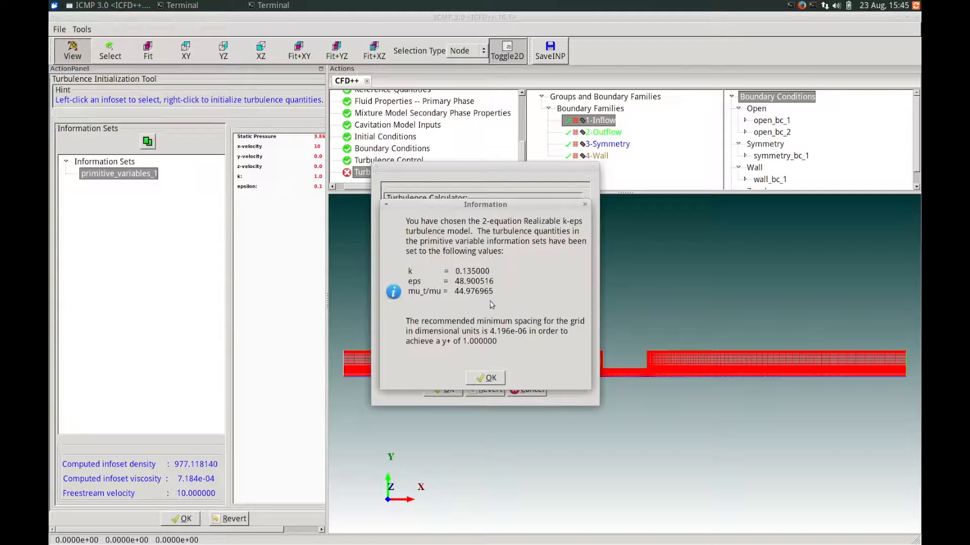
left_click(490, 379)
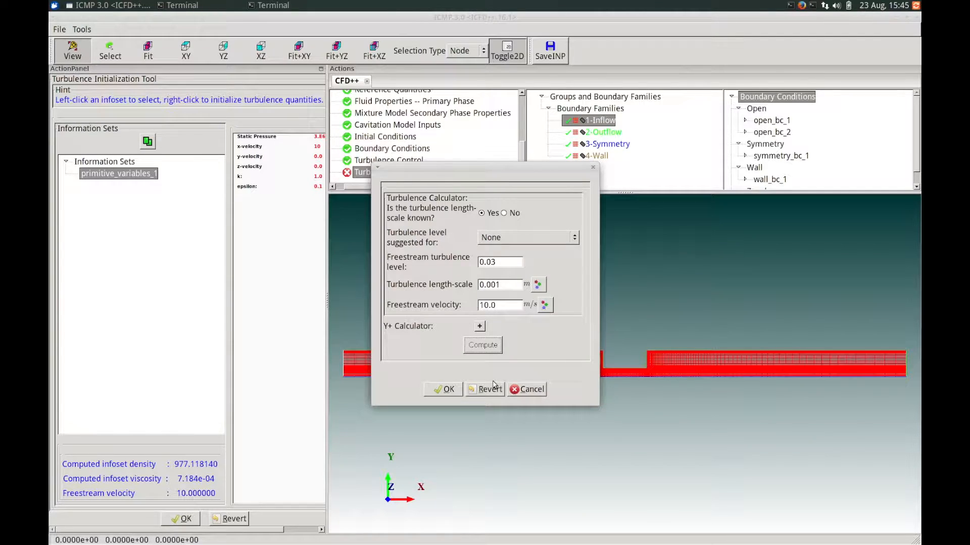
left_click(445, 390)
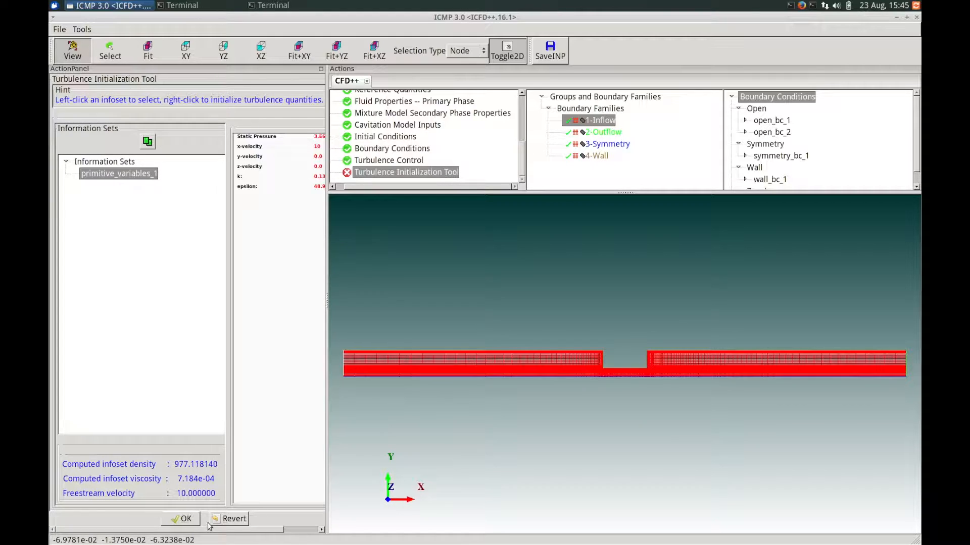
left_click(183, 519)
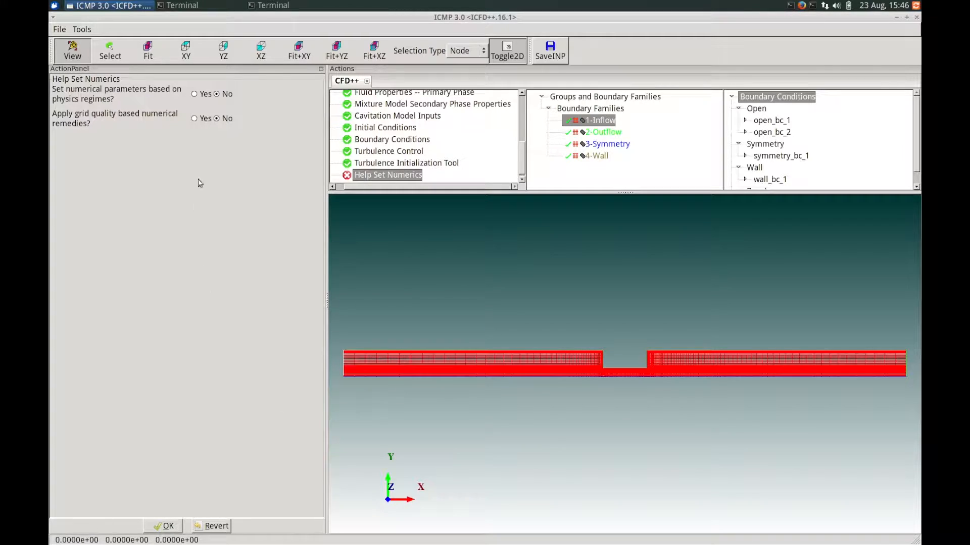
Enable setting numerical parameters based on physics regimes and accept the default Riemann solver dissipation control
left_click(194, 95)
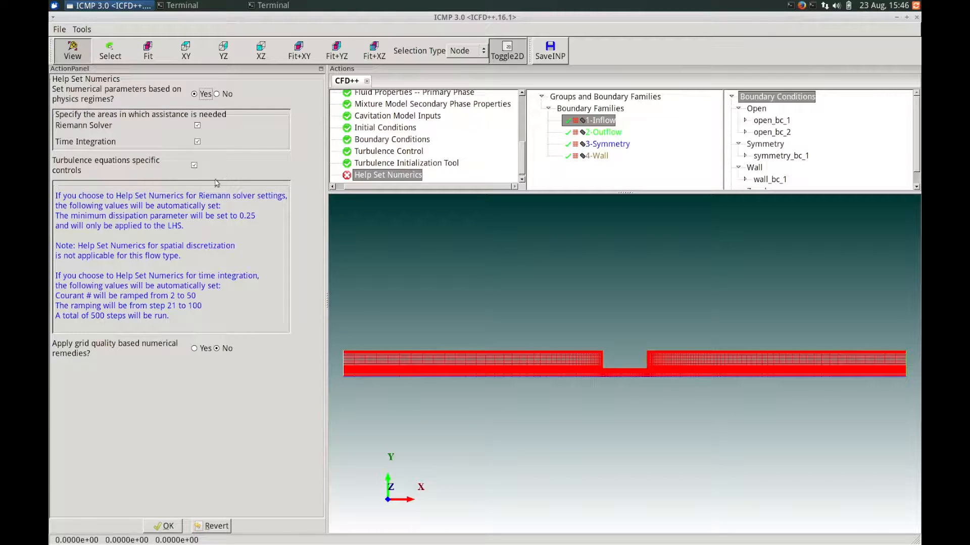
left_click(164, 527)
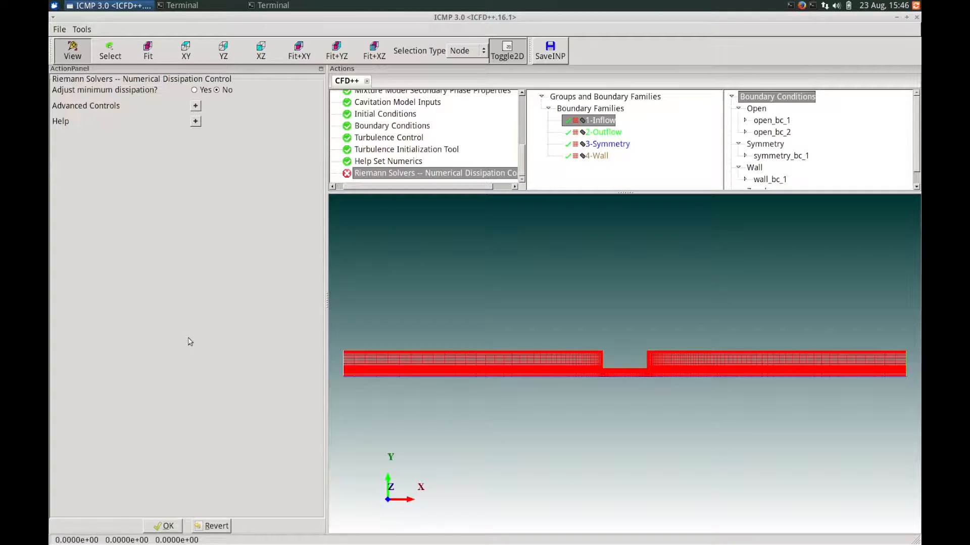
left_click(165, 527)
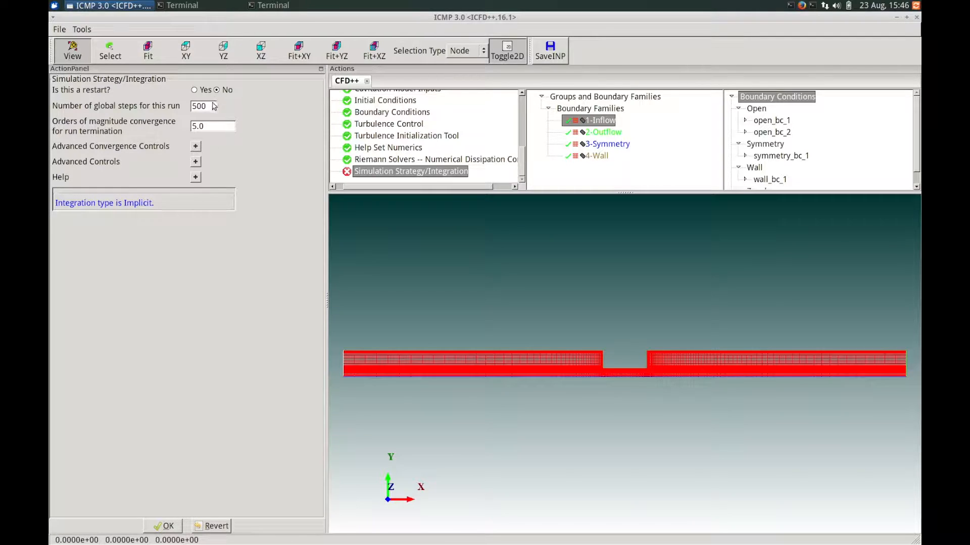
Change the number of global steps for this run and accept the simulation strategy
left_click_drag(212, 105, 178, 102)
type("20")
double_click(221, 127)
left_click(167, 527)
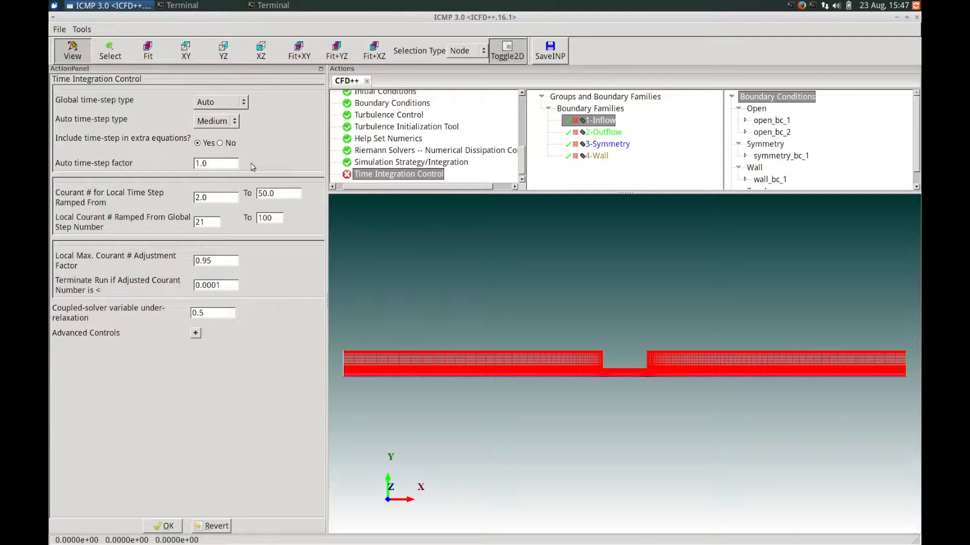
Set the final ramped Courant number to 25.0 and the coupled-solver variable under-relaxation to 0.33, then accept the time integration control
left_click_drag(283, 193, 244, 191)
type("25.0")
left_click_drag(215, 317, 156, 307)
type("0.333")
key("BackSpace")
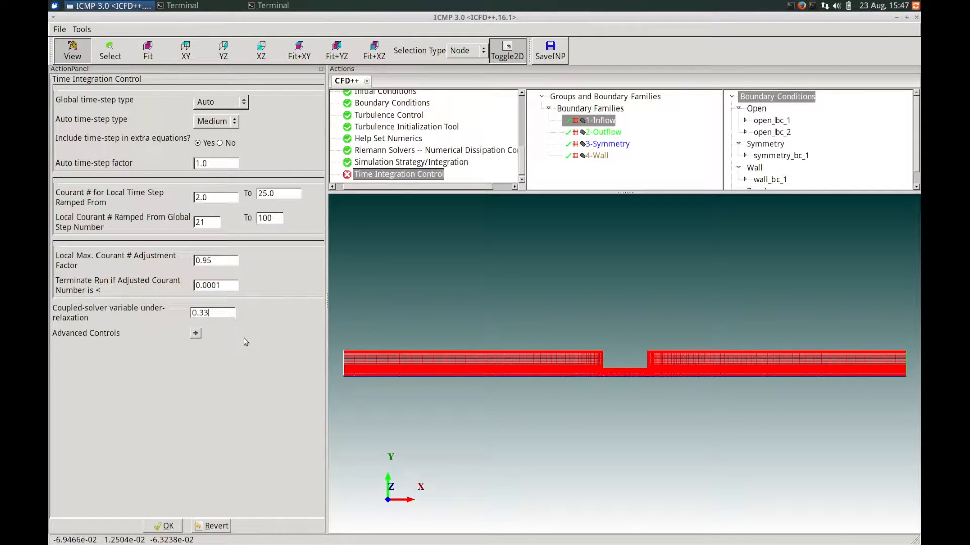
left_click(168, 528)
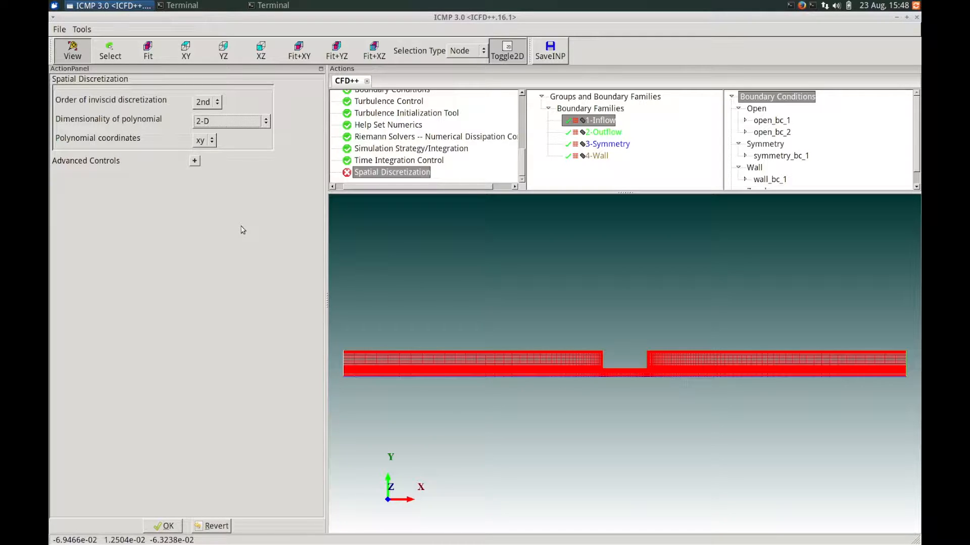
Set the spatial discretization to 2-D-Axisym with Centroidal base polynomials and Volume-Weighted Face Average pressure interpolation
left_click(218, 125)
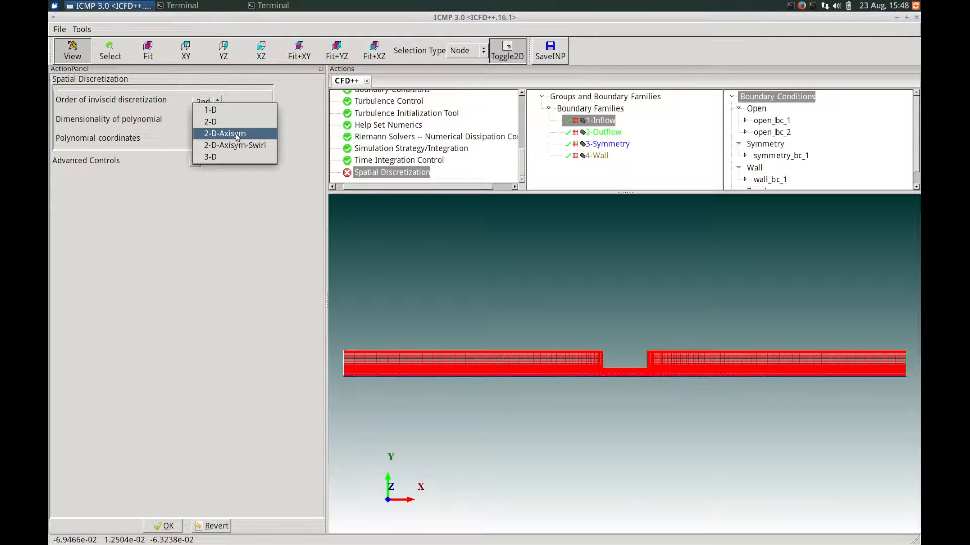
left_click(238, 136)
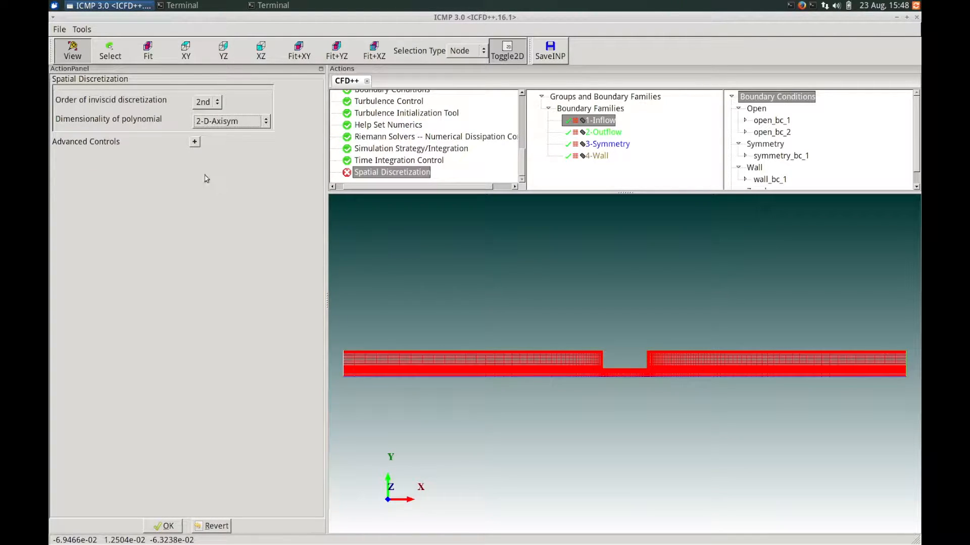
left_click(195, 141)
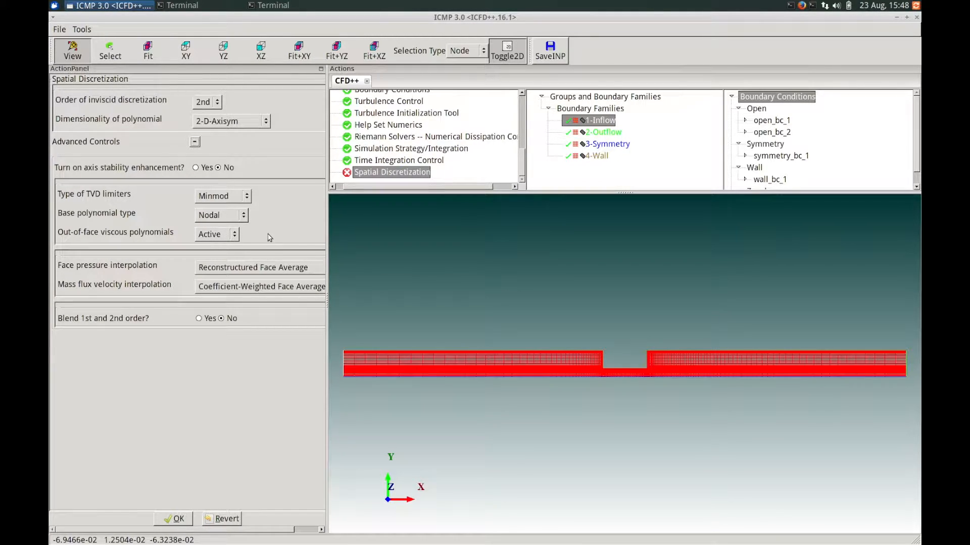
left_click(244, 216)
left_click(224, 226)
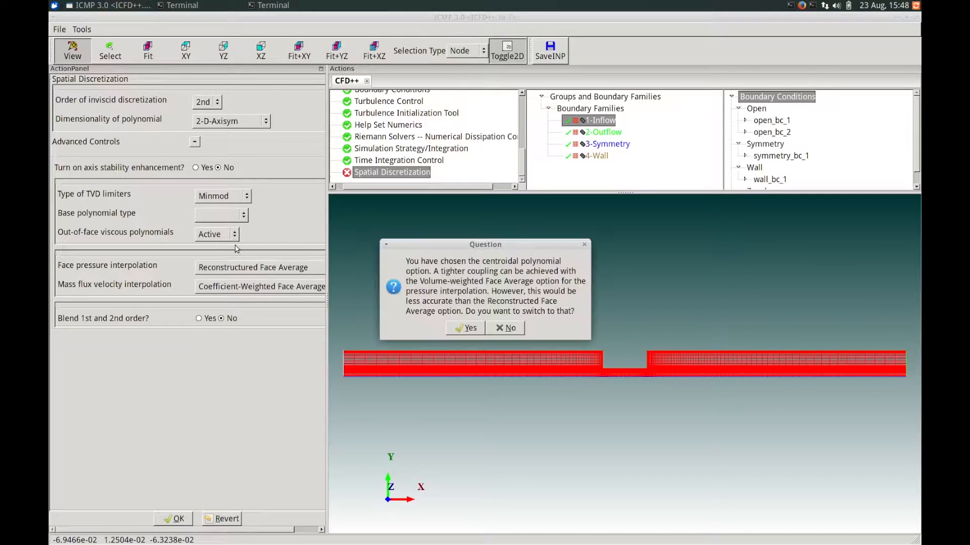
left_click(465, 327)
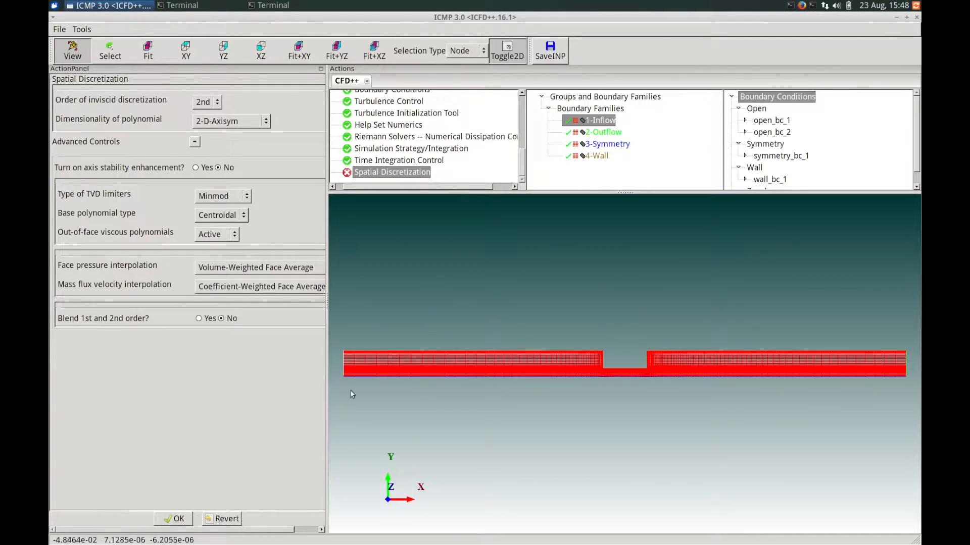
left_click(180, 520)
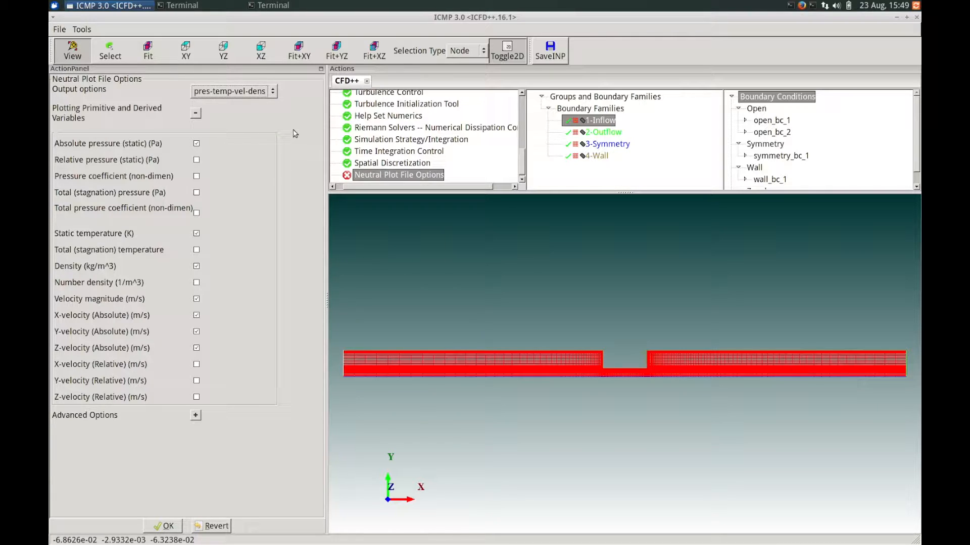
Add the volume fraction of mixture_sec_species_prop_1 to the neutral plot file and plot output options, keeping the default probe and output file settings
left_click(276, 95)
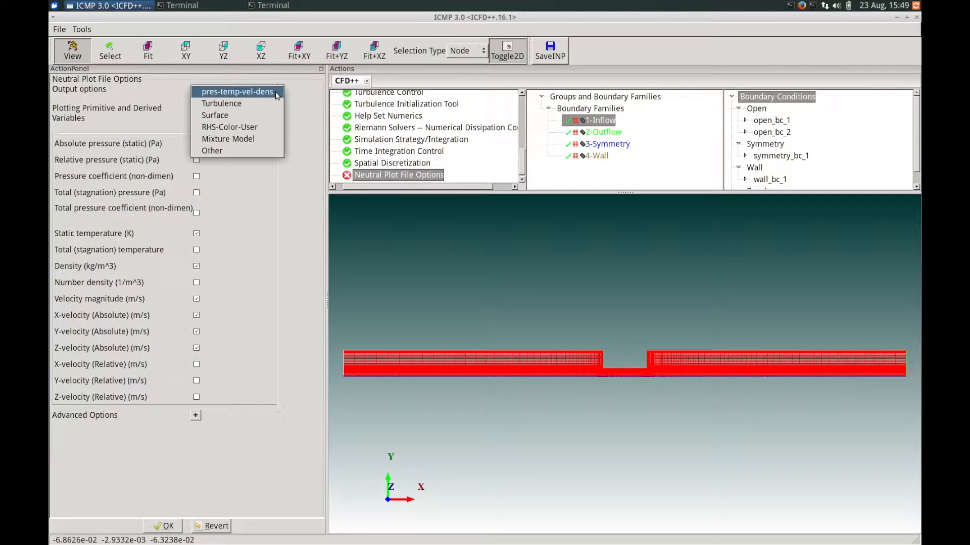
left_click(260, 141)
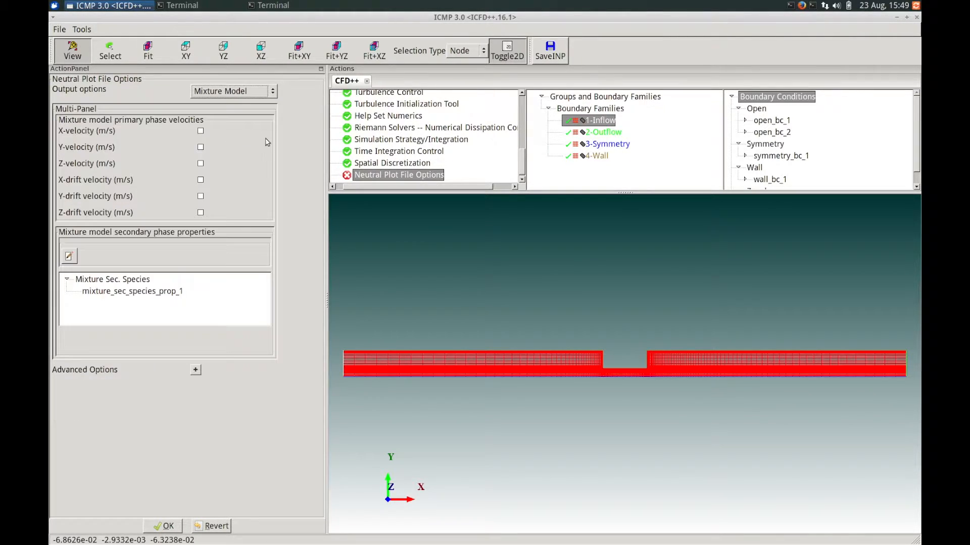
left_click(172, 292)
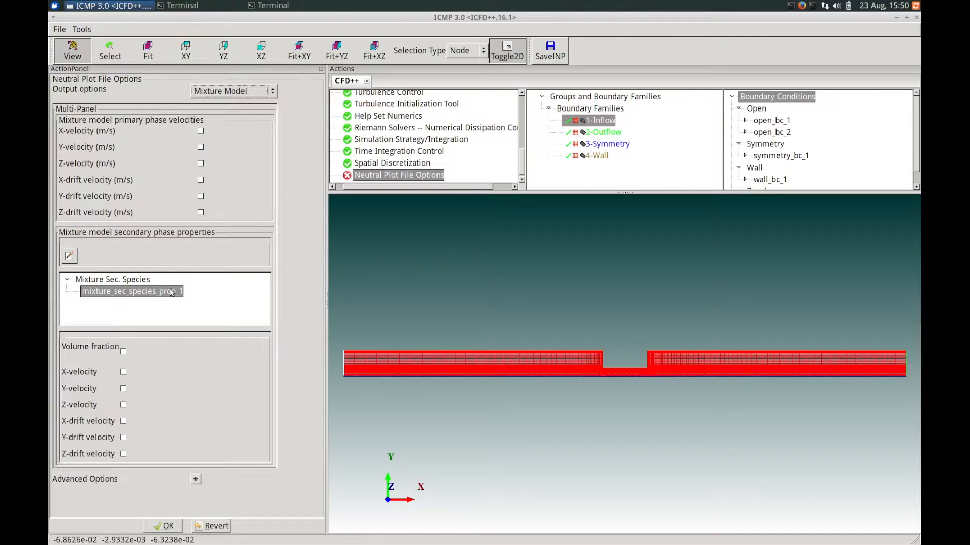
left_click(123, 351)
left_click(163, 527)
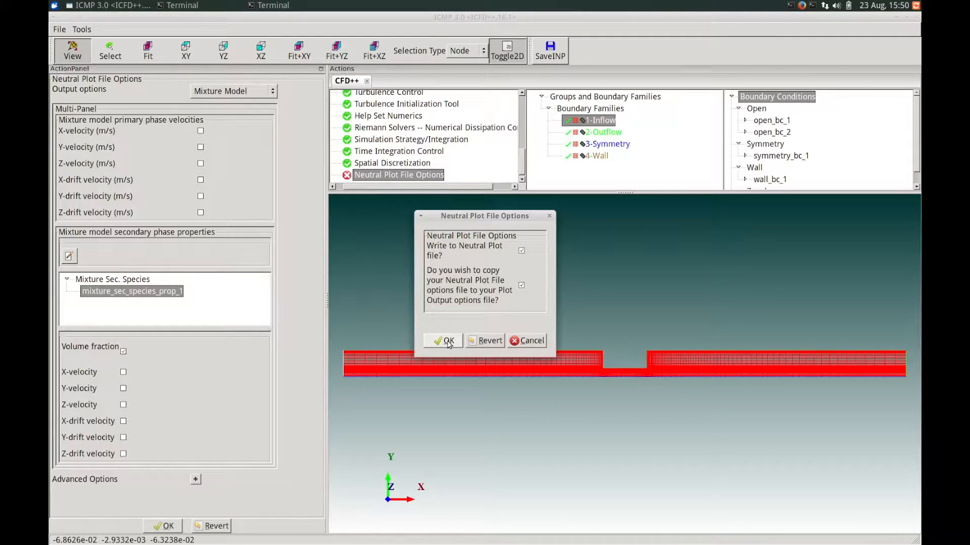
left_click(447, 342)
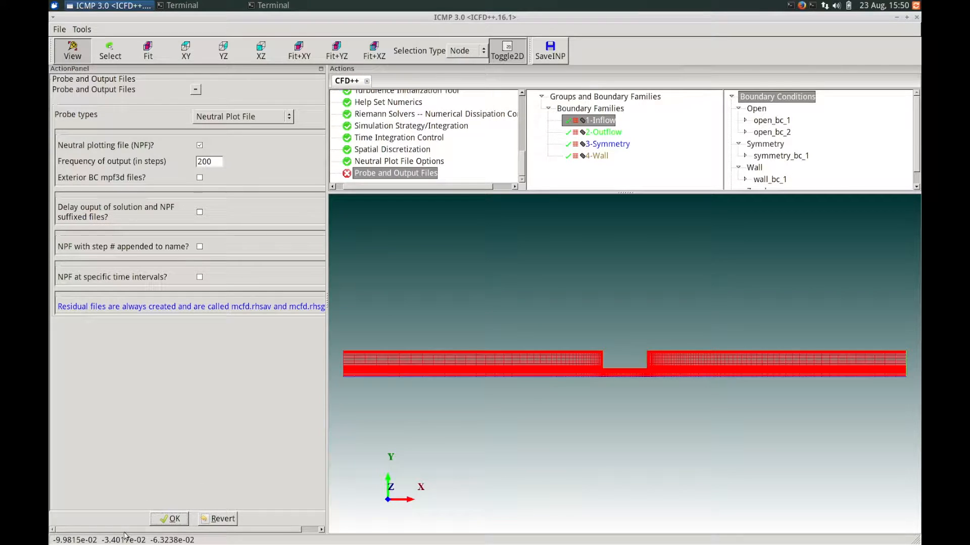
left_click(168, 519)
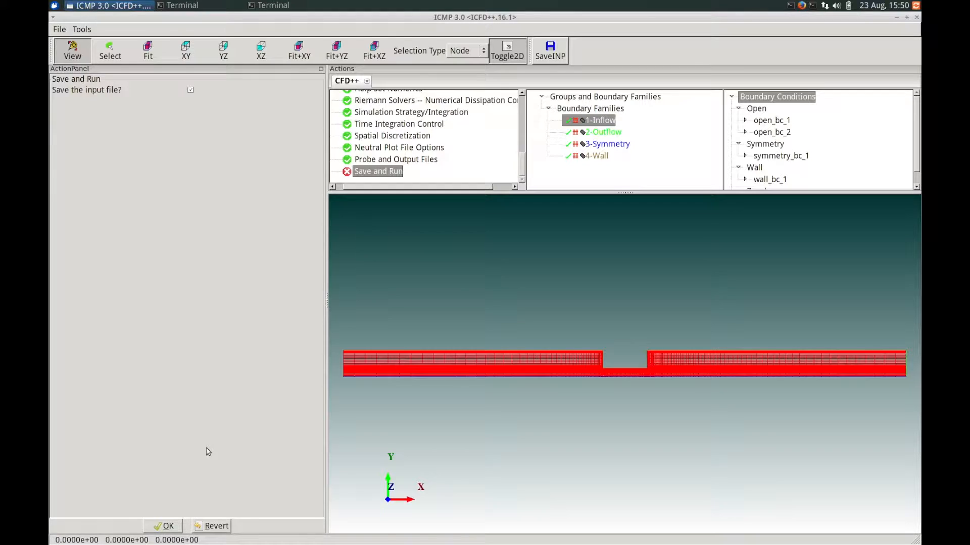
Save the input file and run CFD++ in double precision on a single CPU
left_click(171, 527)
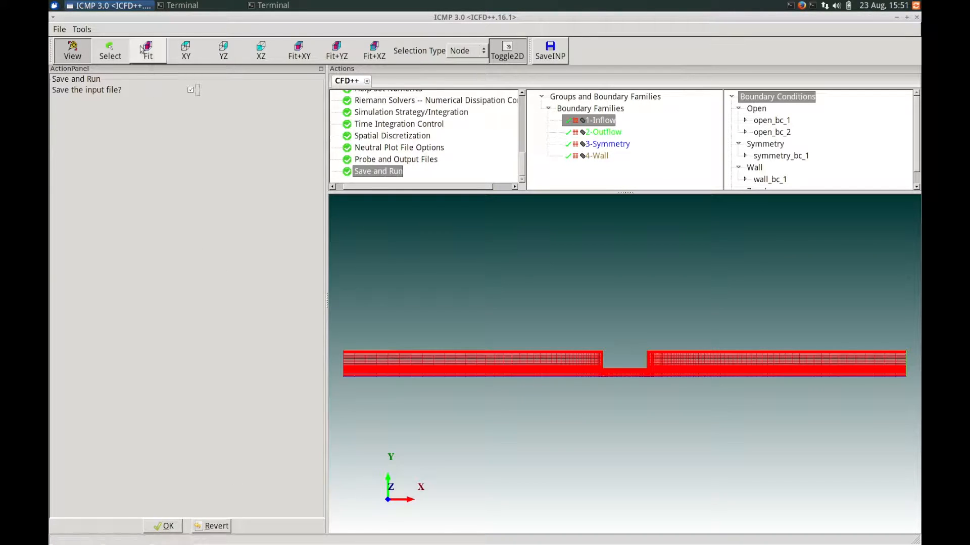
left_click(81, 31)
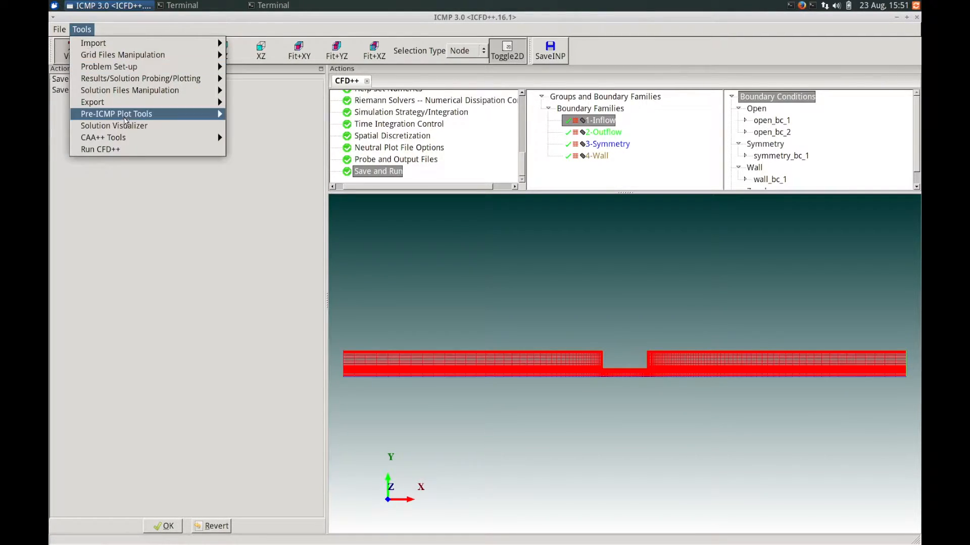
left_click(117, 150)
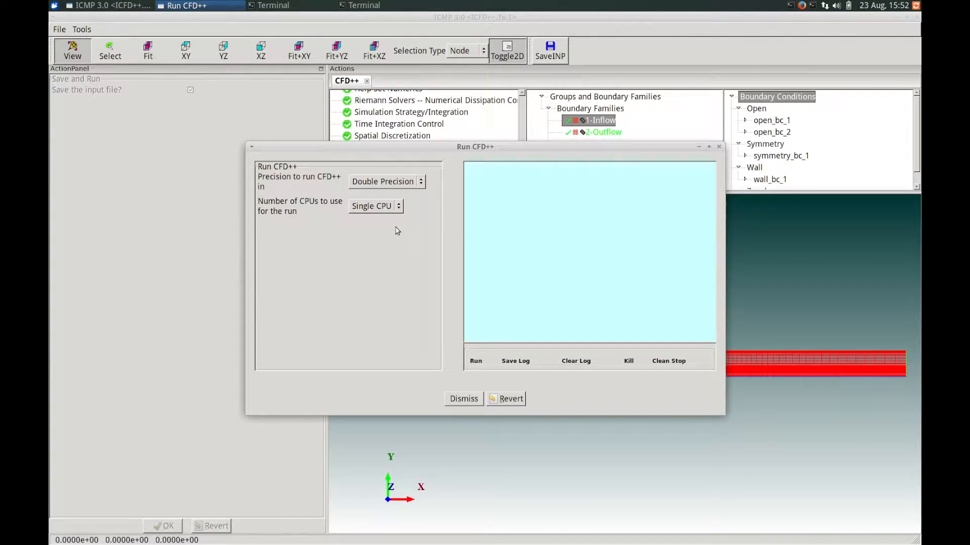
left_click(476, 363)
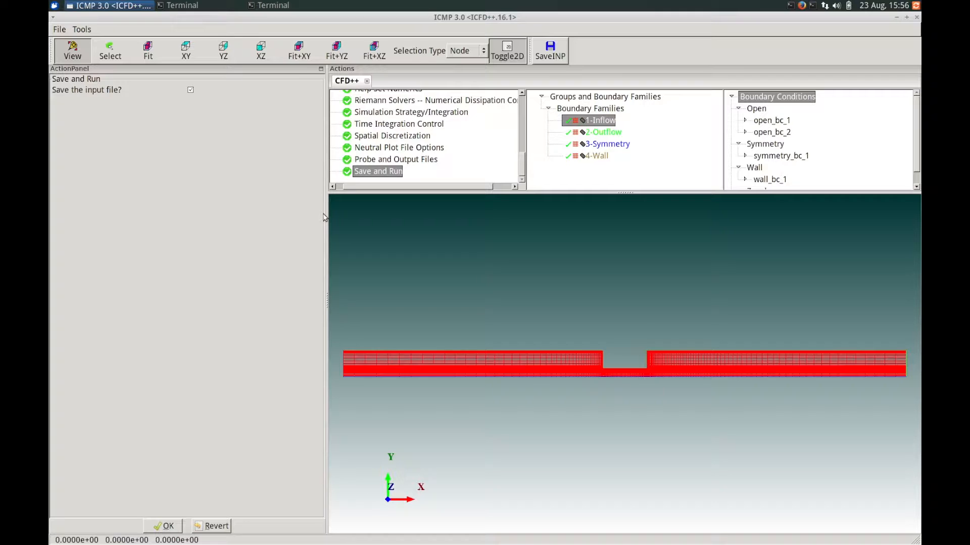
Redefine the CFD problem with secondary phases treated as Internal Thermo Properties and accept the definition
scroll(438, 154, "up", 5)
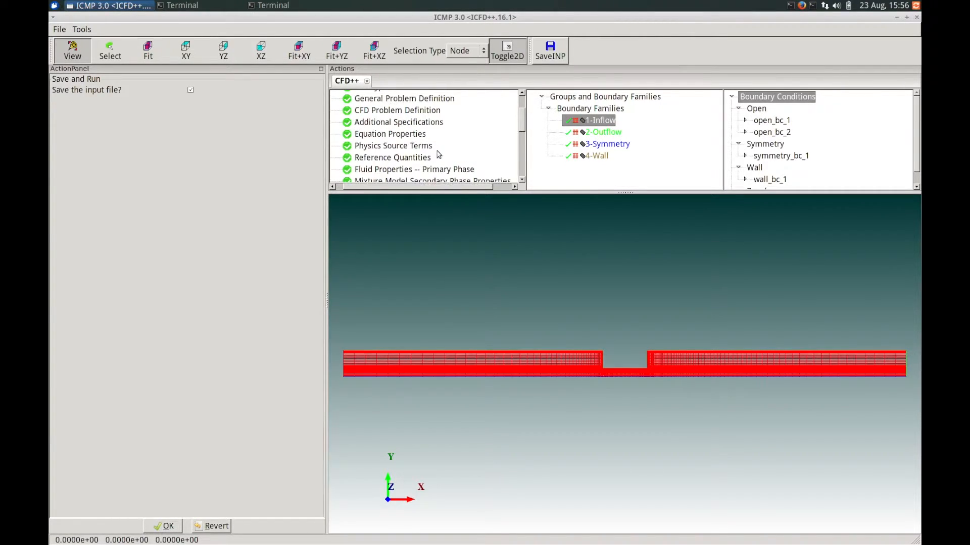
left_click(420, 111)
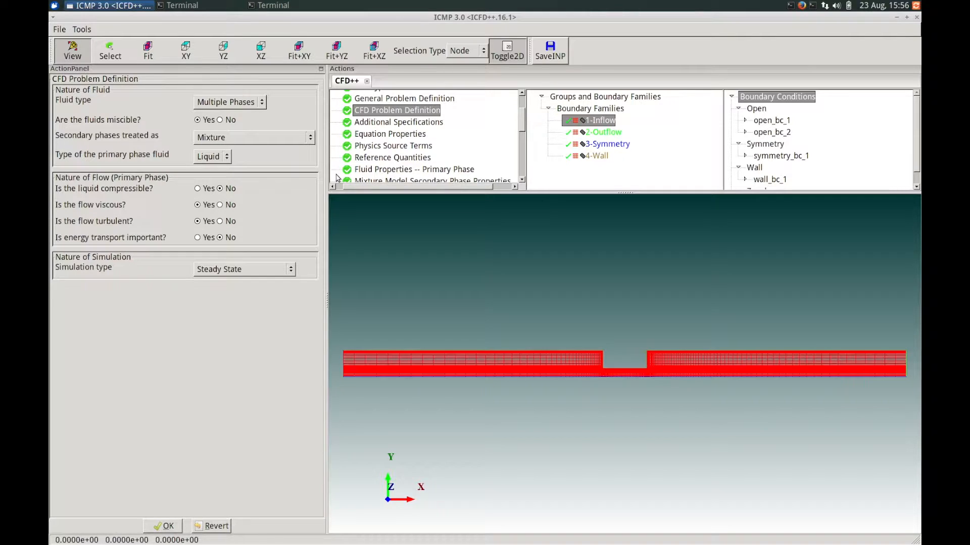
left_click(246, 143)
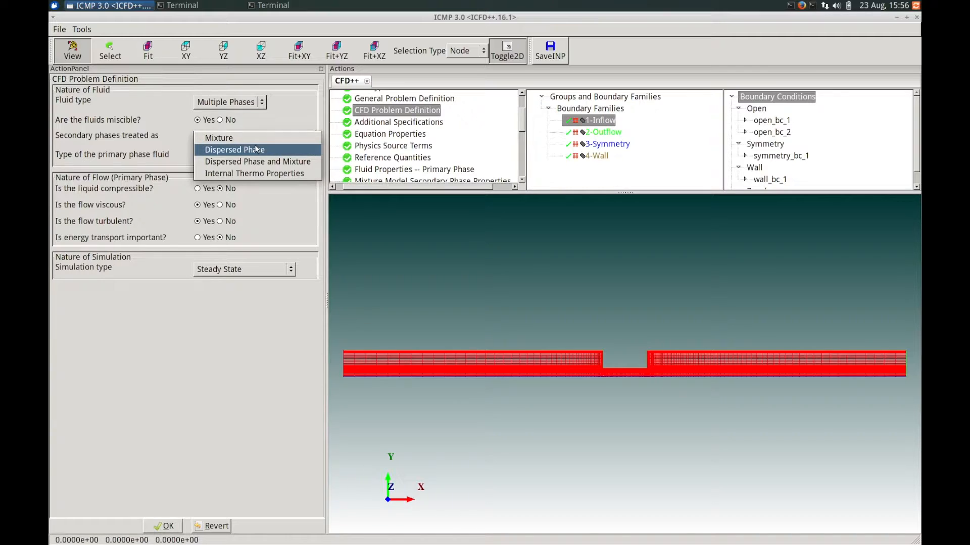
left_click(257, 174)
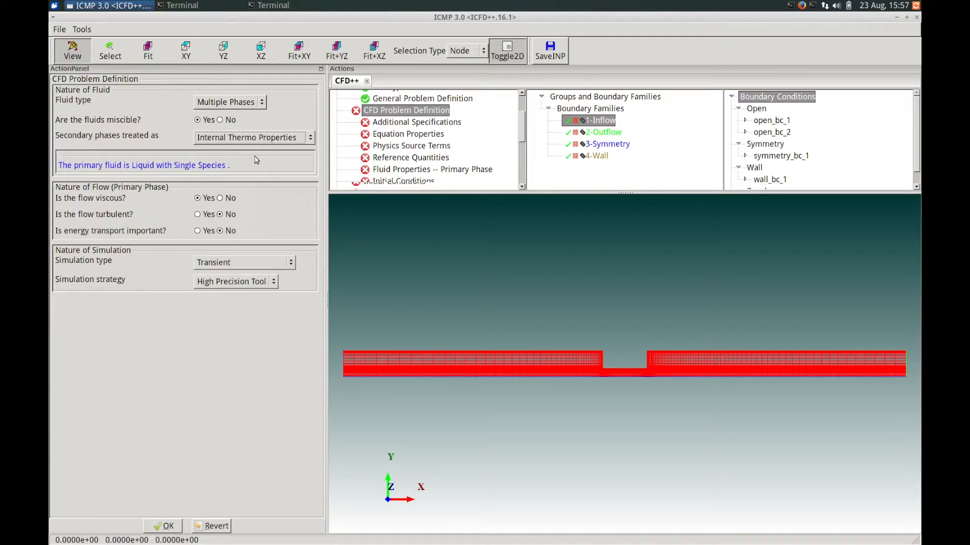
left_click(165, 526)
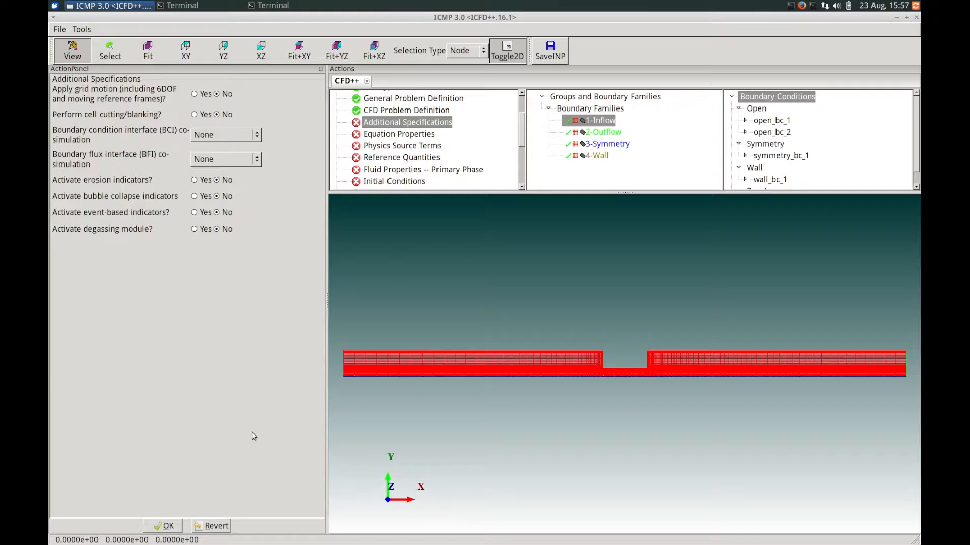
Accept the existing additional specifications, equation properties, physics source terms and SI reference quantities
left_click(156, 526)
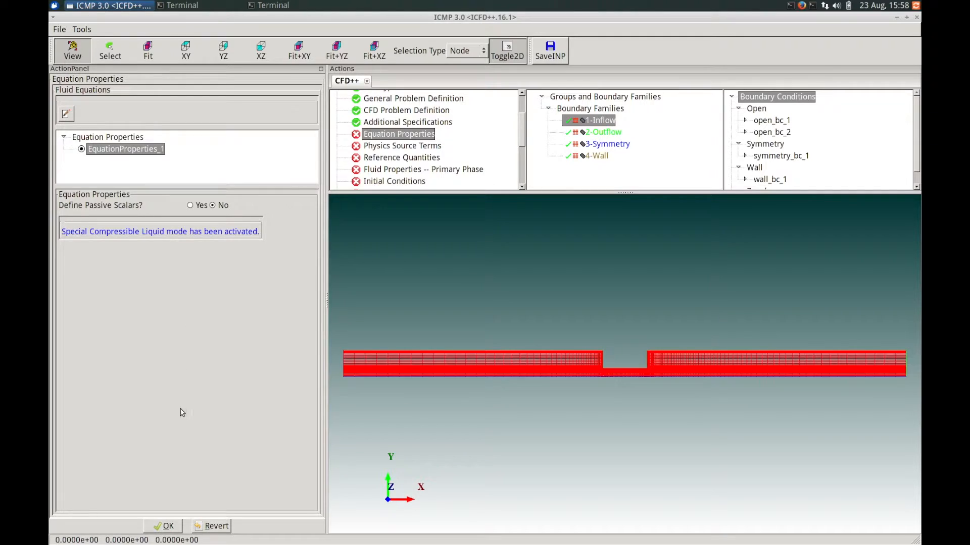
left_click(168, 526)
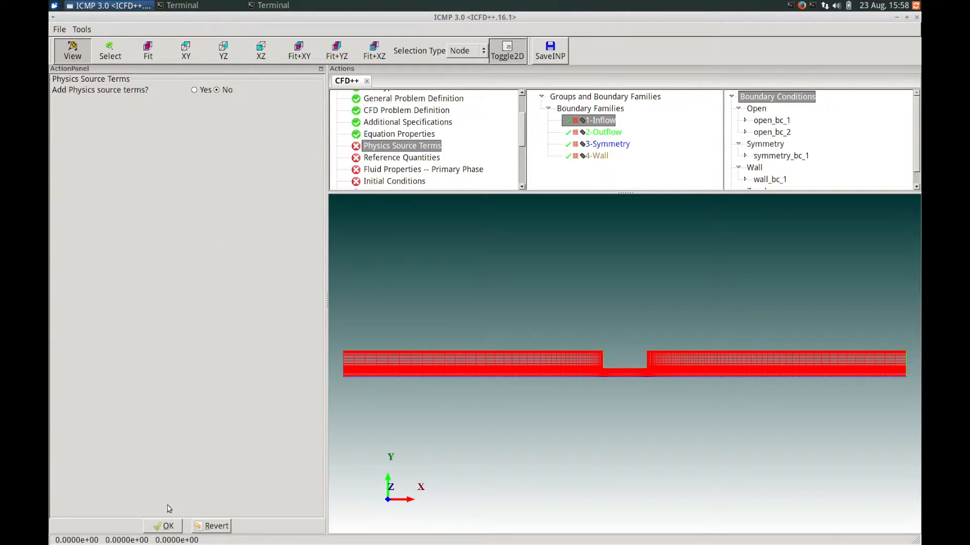
left_click(160, 529)
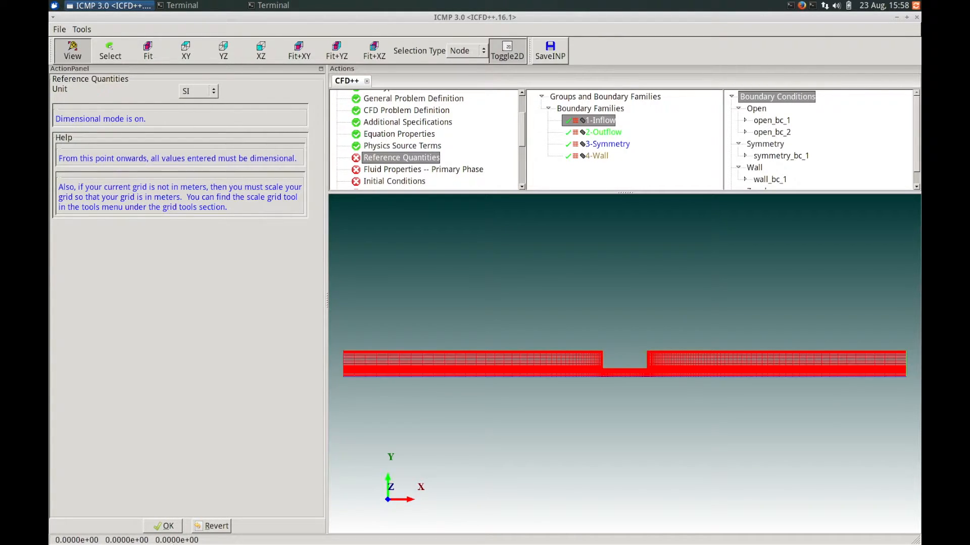
left_click(168, 529)
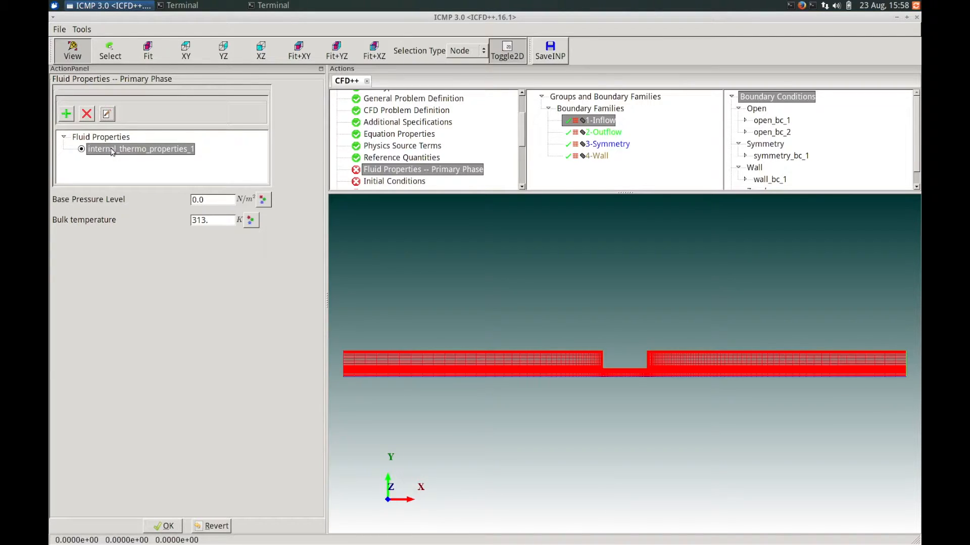
Edit the primary-phase fluid to use the ASCII Fluid-Data Reader with density file density313K.dat and a minimum density of 0.1 kg/m³
left_click(107, 114)
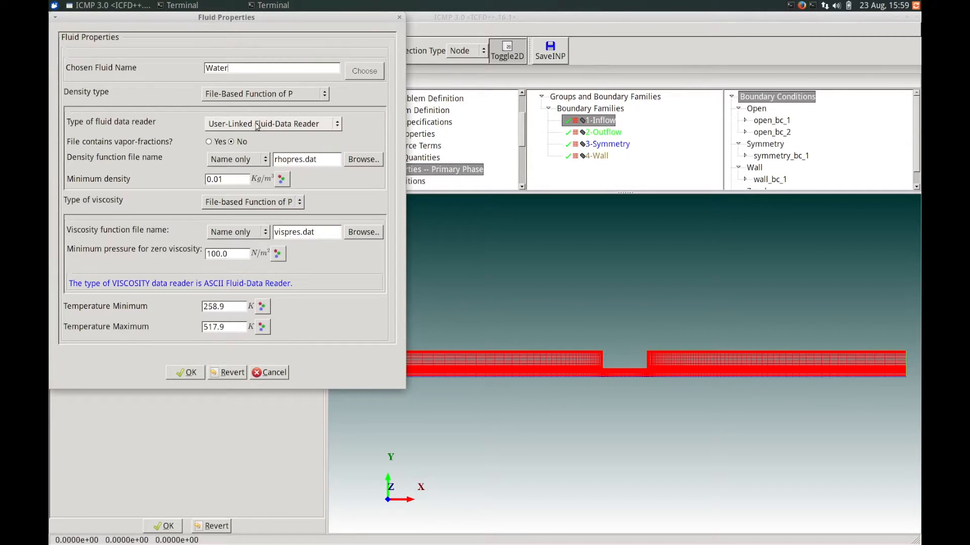
left_click(230, 127)
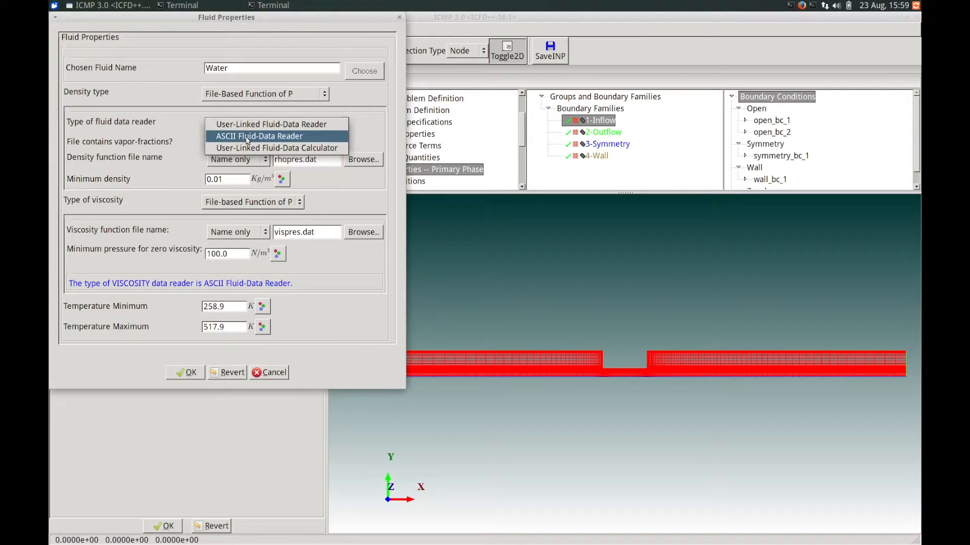
left_click(248, 136)
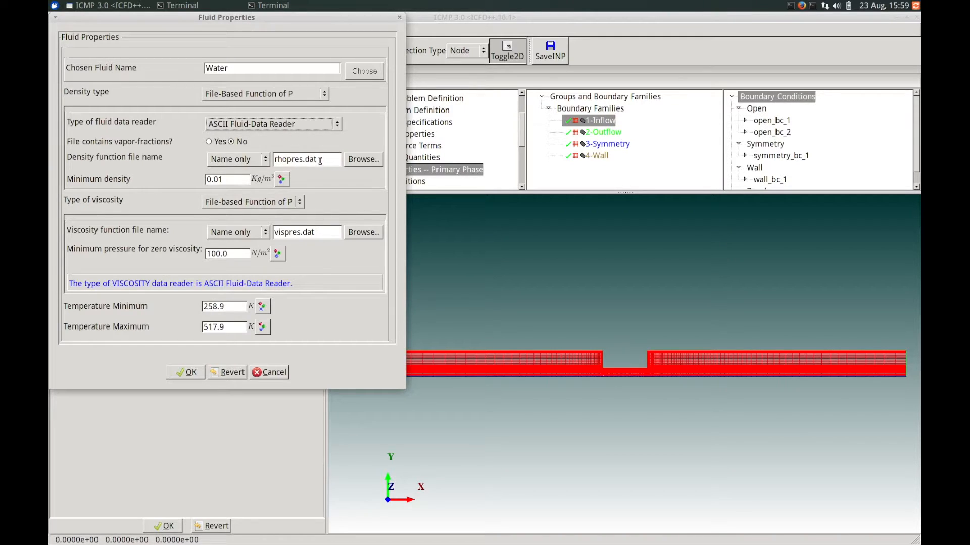
left_click_drag(320, 161, 257, 164)
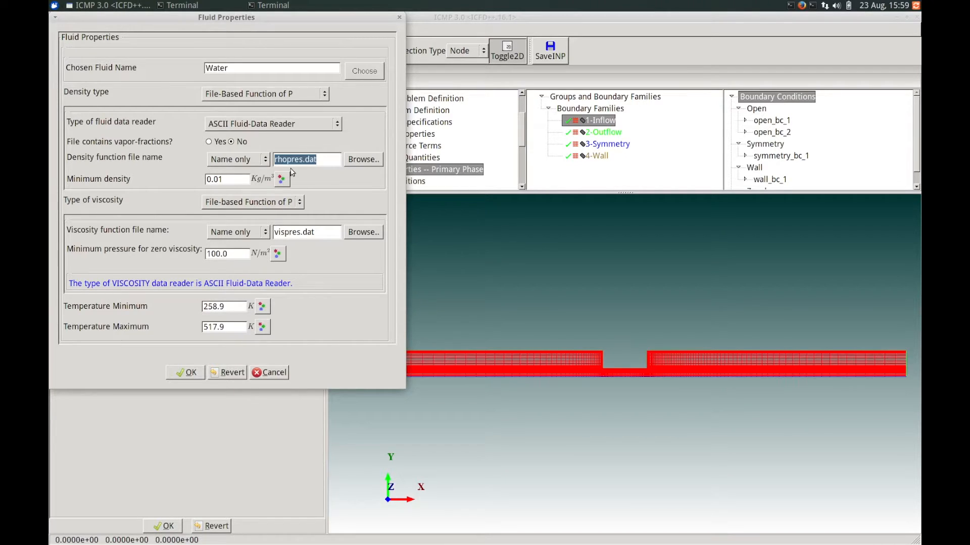
type("s=")
key("BackSpace")
key("BackSpace")
type("density313K.dat")
left_click(218, 180)
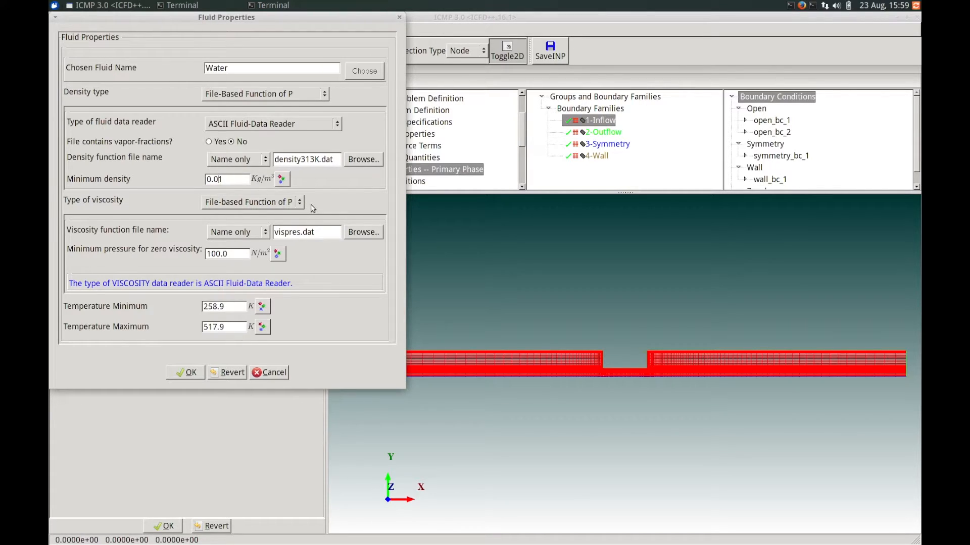
key("BackSpace")
Set the water's viscosity type to Liquid-Law and accept the primary-phase fluid properties
left_click(298, 202)
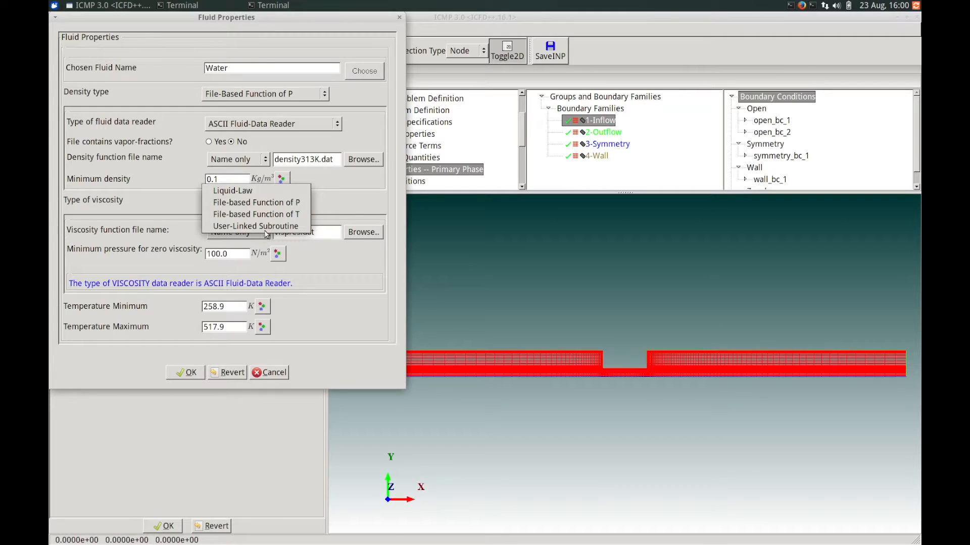
left_click(235, 190)
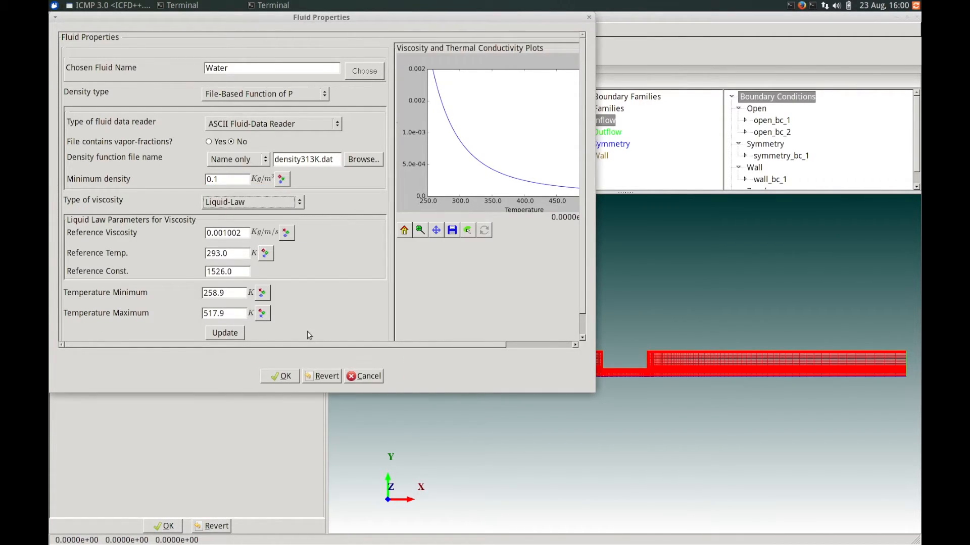
left_click(283, 378)
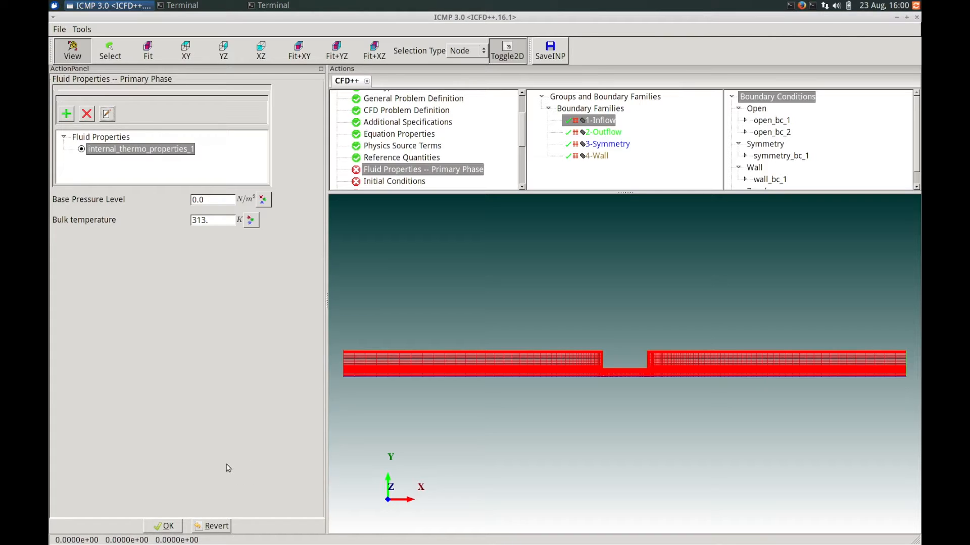
left_click(168, 527)
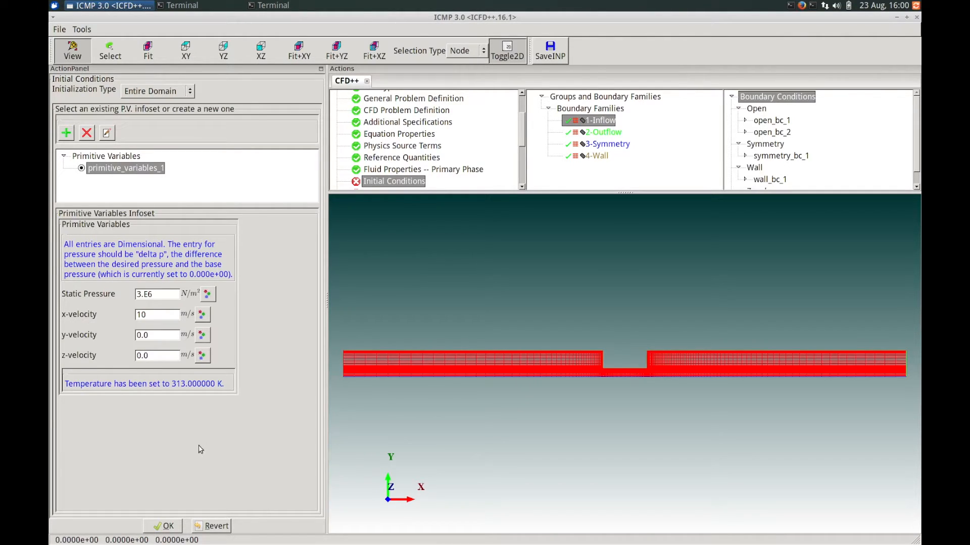
Accept the existing initial conditions, boundary conditions and Help Set Numerics settings without resetting to the recommended numerics
left_click(172, 527)
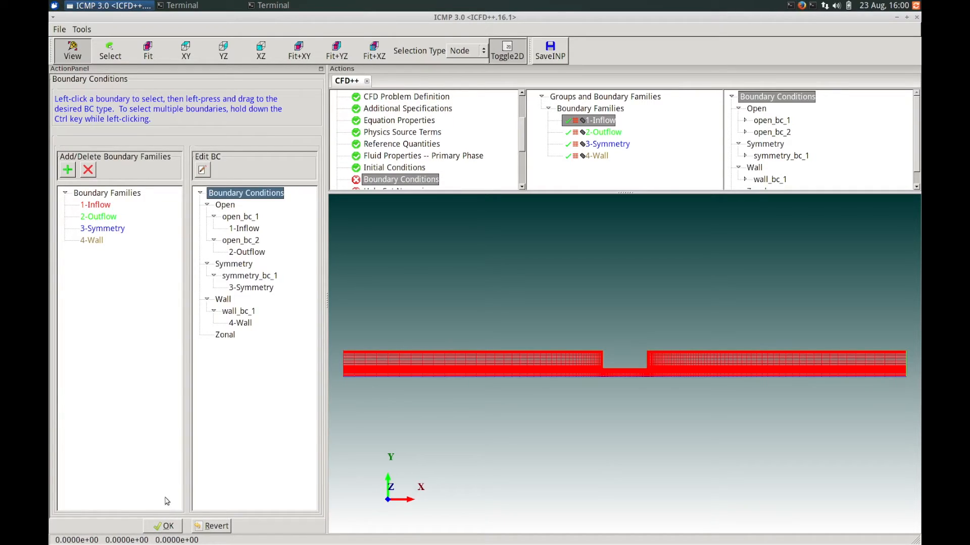
left_click(167, 527)
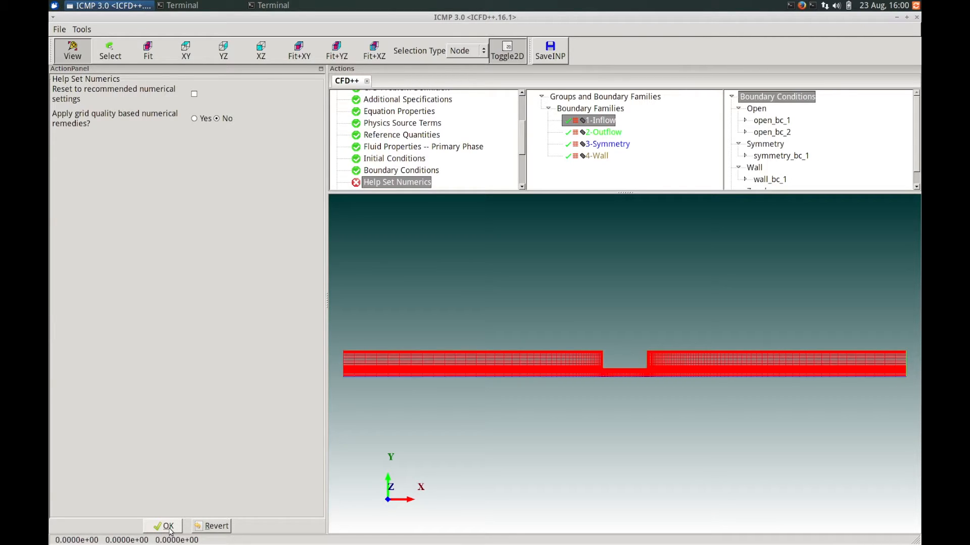
left_click(170, 528)
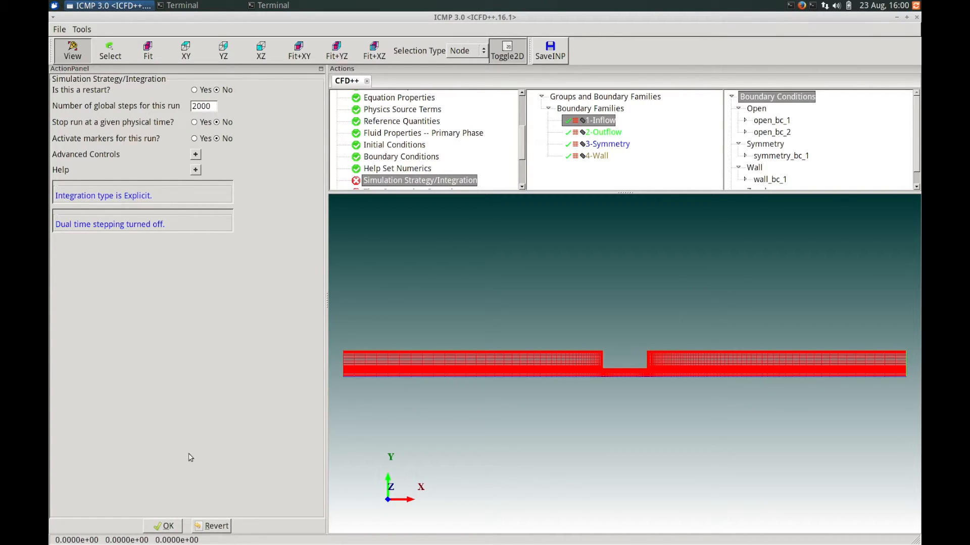
Accept the simulation strategy with 2000 global steps, along with the time integration control and spatial discretization settings
left_click(161, 528)
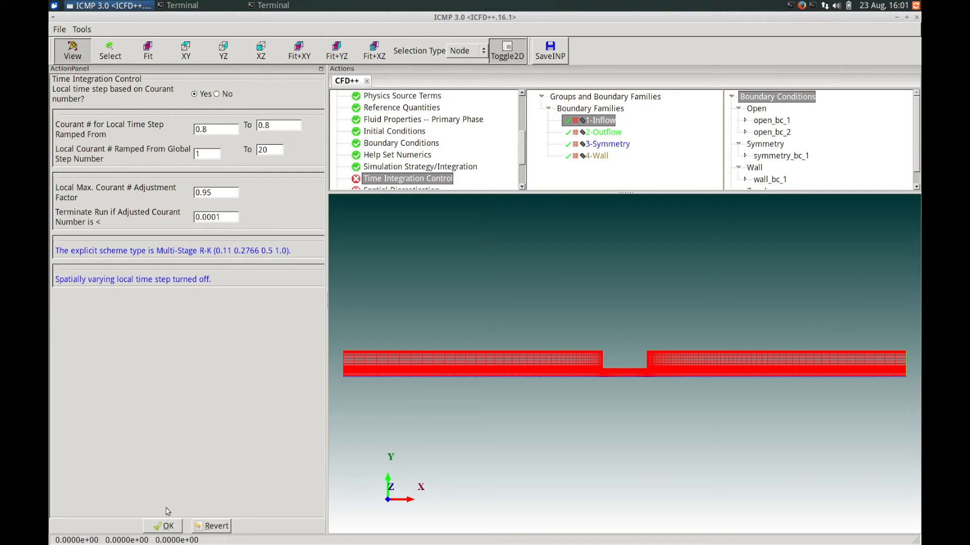
left_click(169, 526)
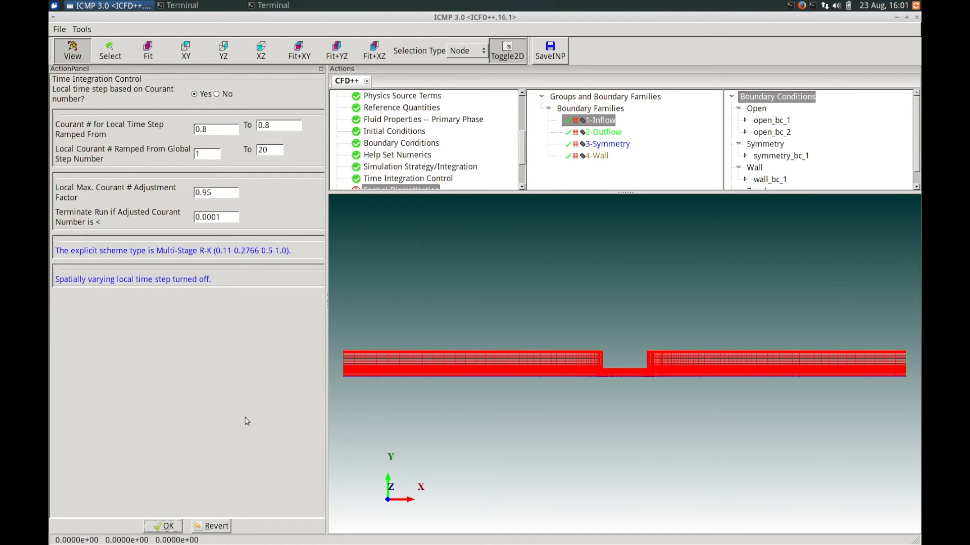
left_click(169, 526)
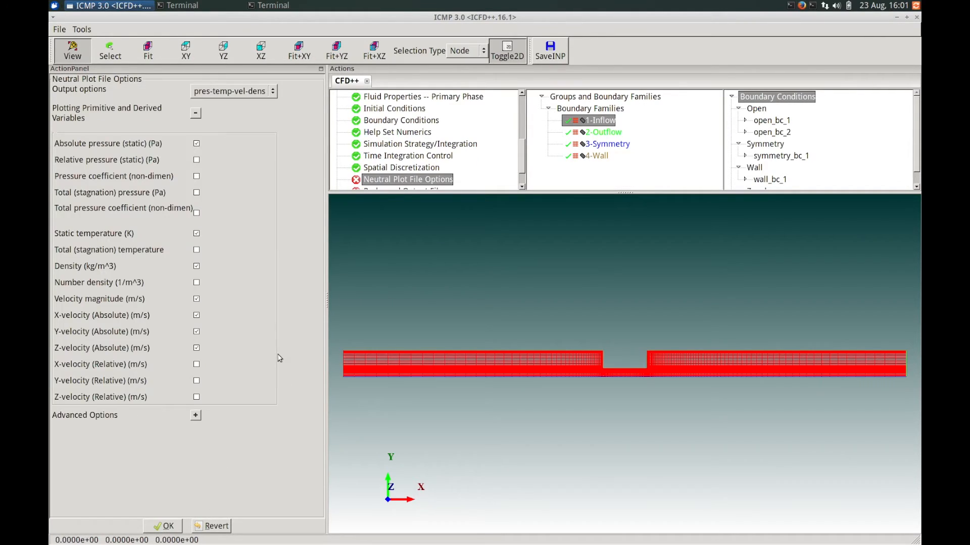
Write the neutral plot file options, copy them to the plot output options file, and accept the probe and output file settings
left_click(170, 527)
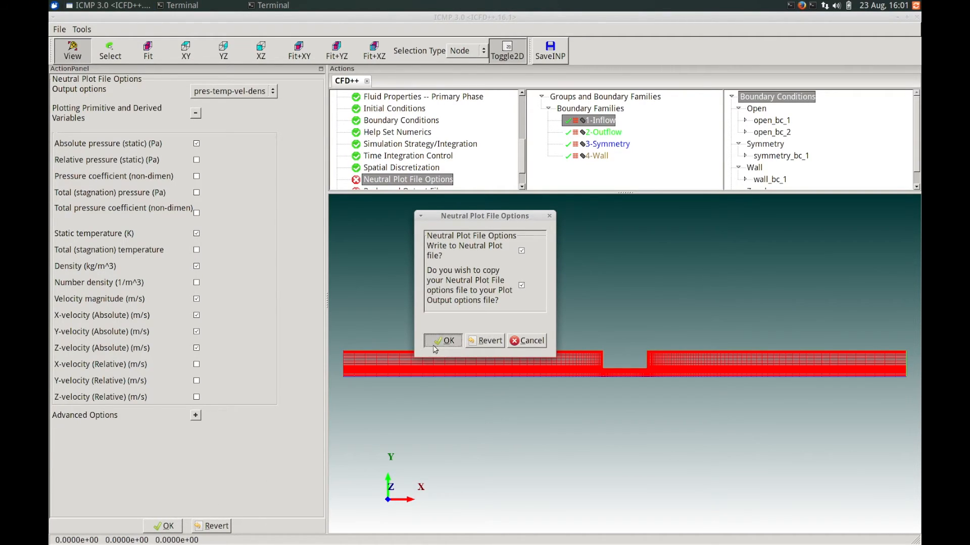
left_click(442, 341)
left_click(170, 526)
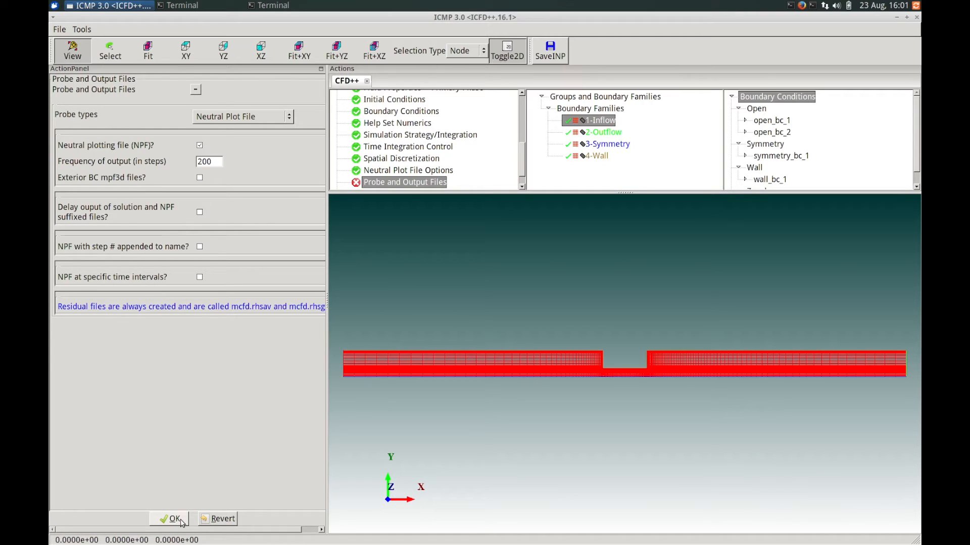
left_click(174, 520)
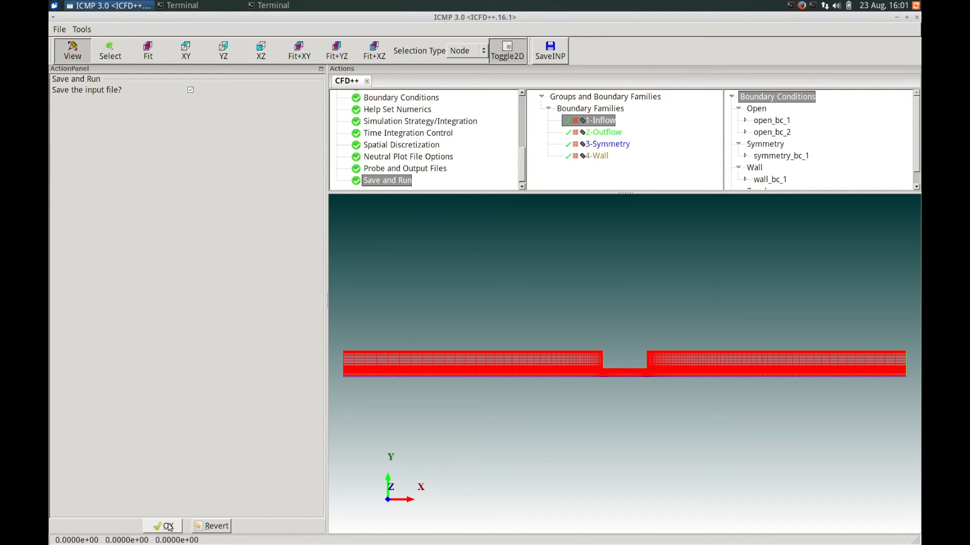
Save the revised input file and run CFD++ in double precision on a single CPU
left_click(168, 527)
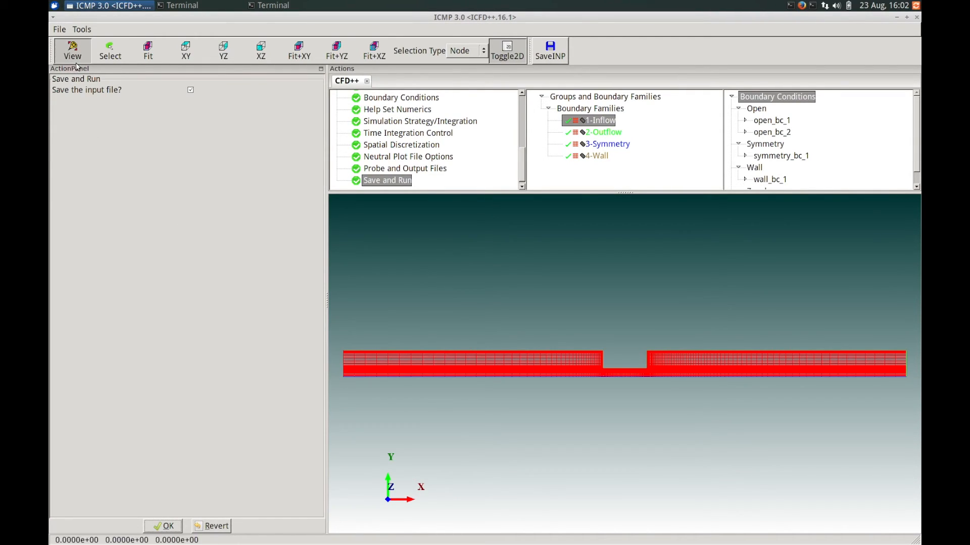
left_click(82, 30)
left_click(126, 149)
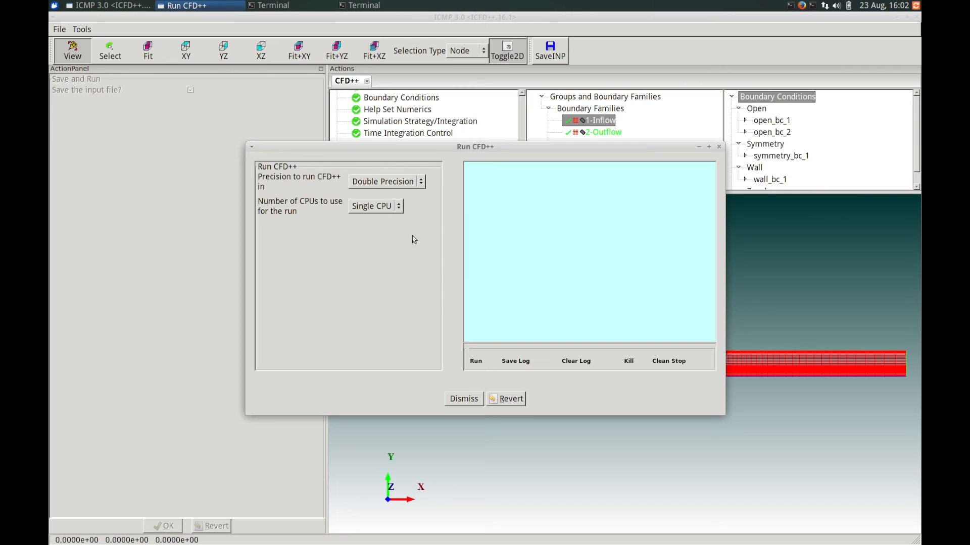
left_click(478, 362)
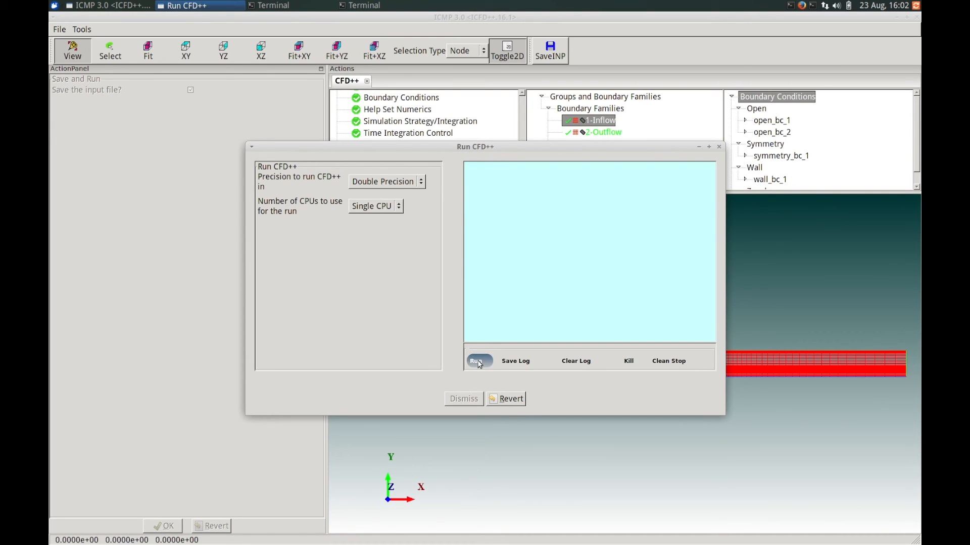